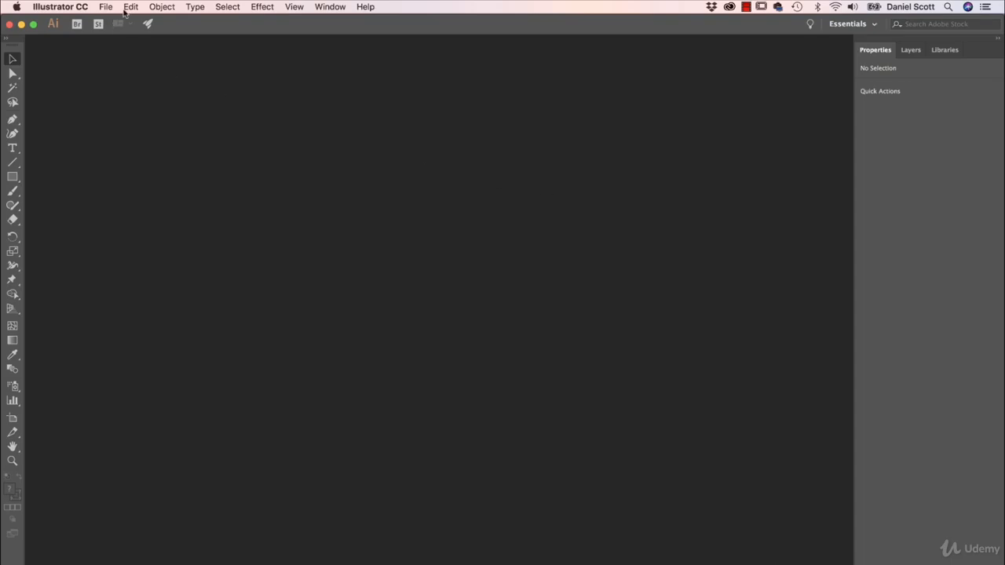
- Create a new landscape Letter document measuring 792 x 612 pt with one artboard
{"action": "left_click", "coordinate": [105, 7]}
{"action": "left_click", "coordinate": [118, 21]}
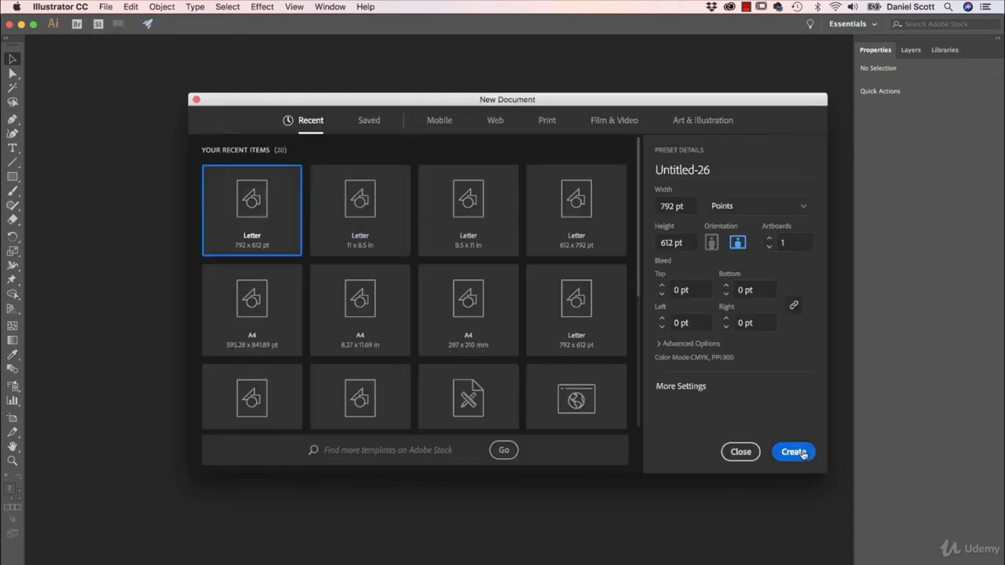
{"action": "left_click", "coordinate": [794, 452]}
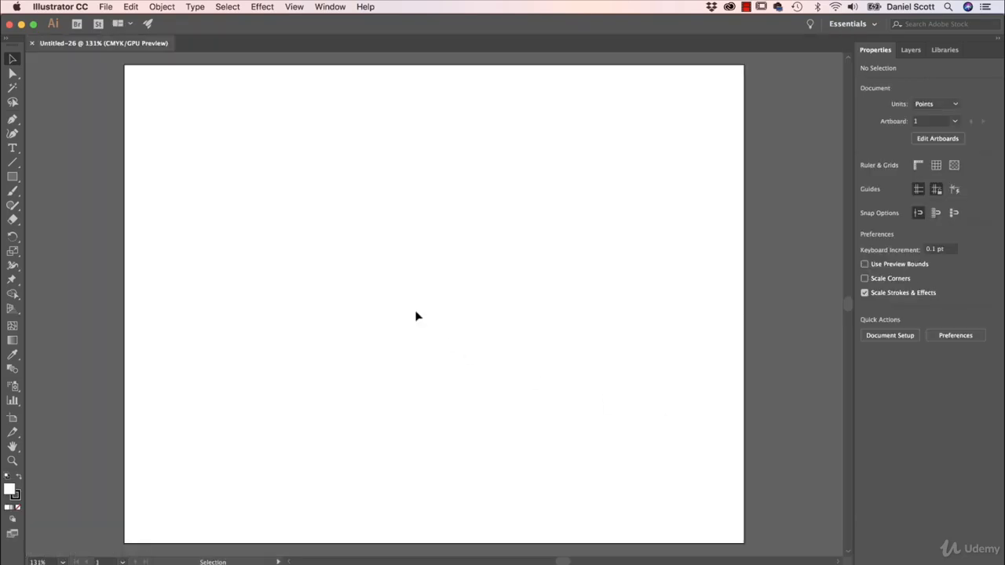
- Save the document as "Curature Tool.ai" in the Illustrator Class Files folder on the Desktop with the default Illustrator options
{"action": "key", "text": "super+s"}
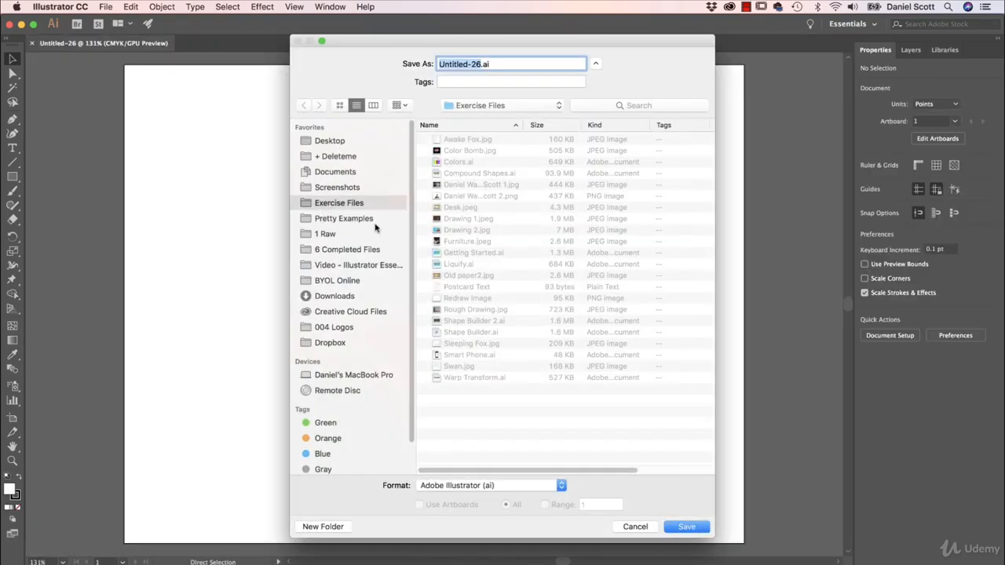
{"action": "left_click", "coordinate": [337, 142]}
{"action": "double_click", "coordinate": [473, 142]}
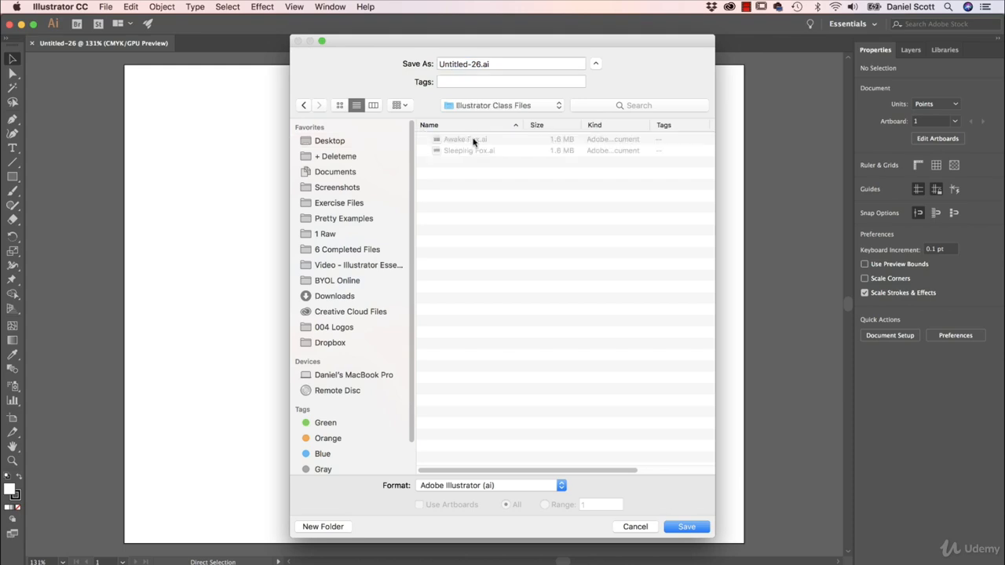
{"action": "left_click", "coordinate": [477, 64]}
{"action": "type", "text": "Curature Tool"}
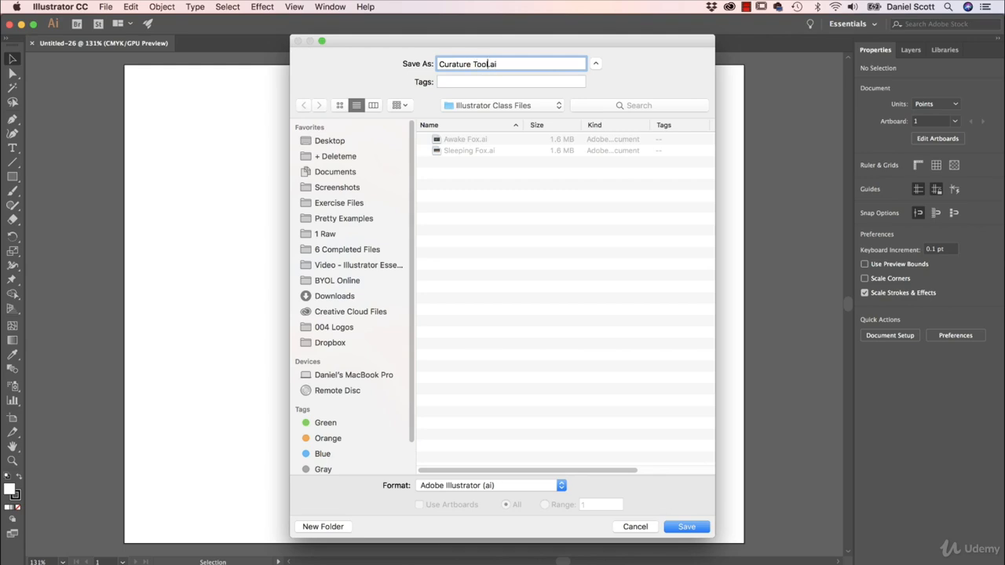
{"action": "key", "text": "Return"}
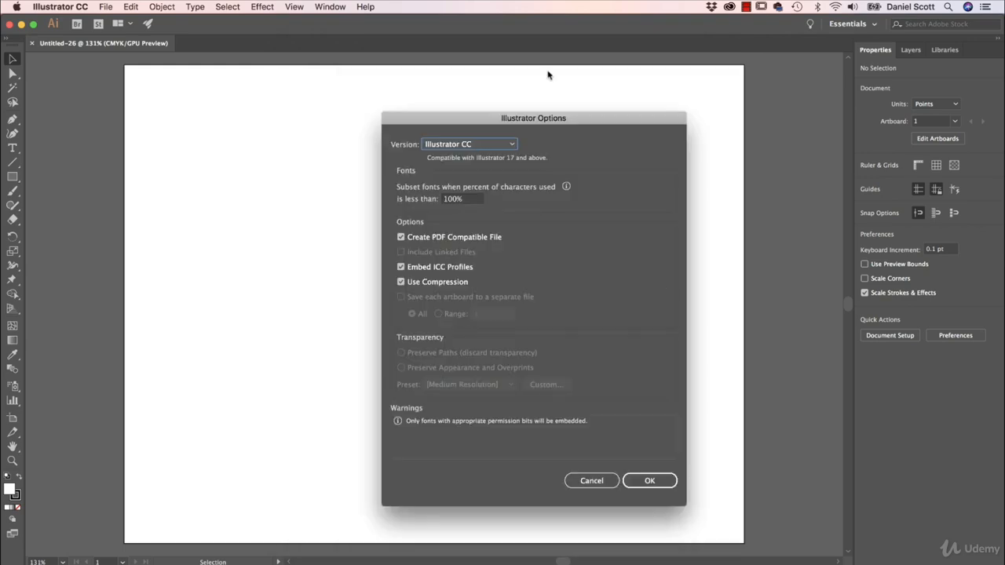
{"action": "left_click", "coordinate": [665, 480]}
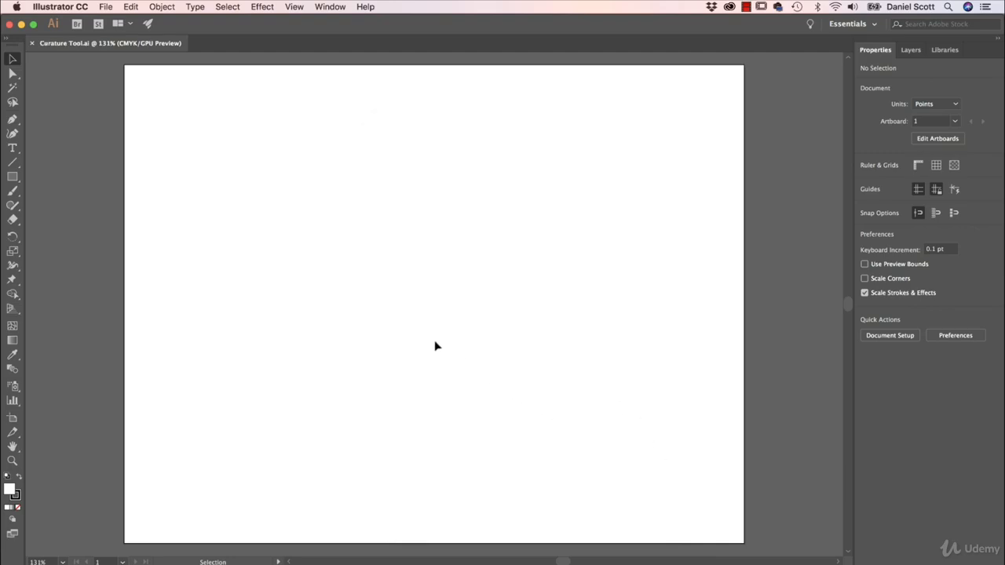
- Place Redraw Image from Exercise Files as a linked template, deselect it and check the resulting layers
{"action": "left_click", "coordinate": [107, 6]}
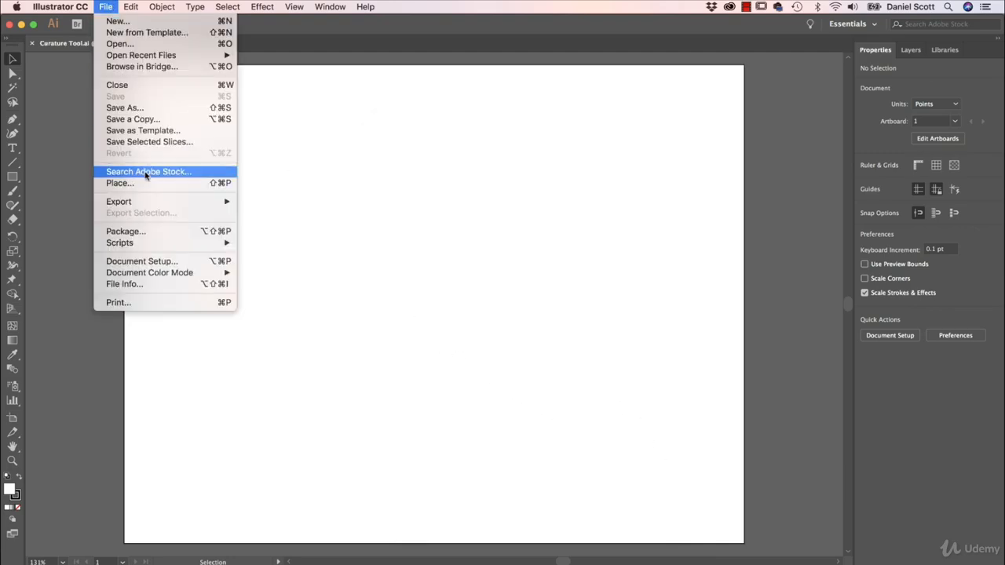
{"action": "left_click", "coordinate": [145, 183]}
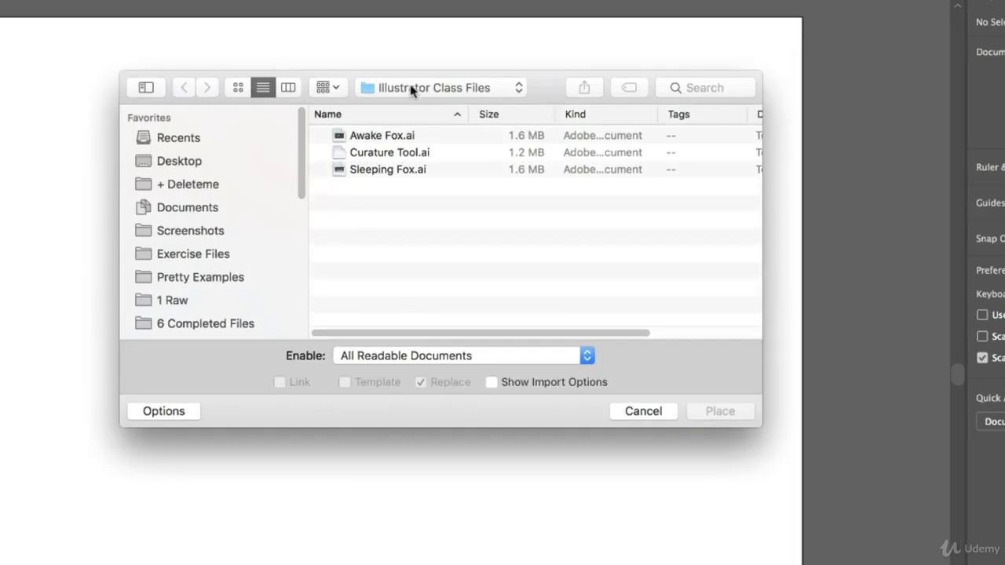
{"action": "left_click", "coordinate": [200, 255]}
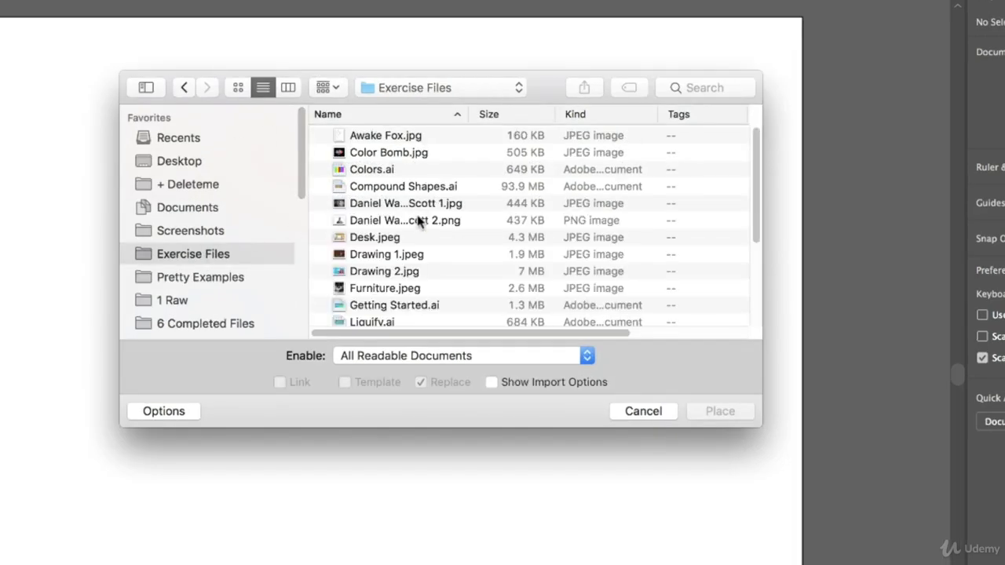
{"action": "scroll", "coordinate": [385, 192], "scroll_direction": "down", "scroll_amount": 5}
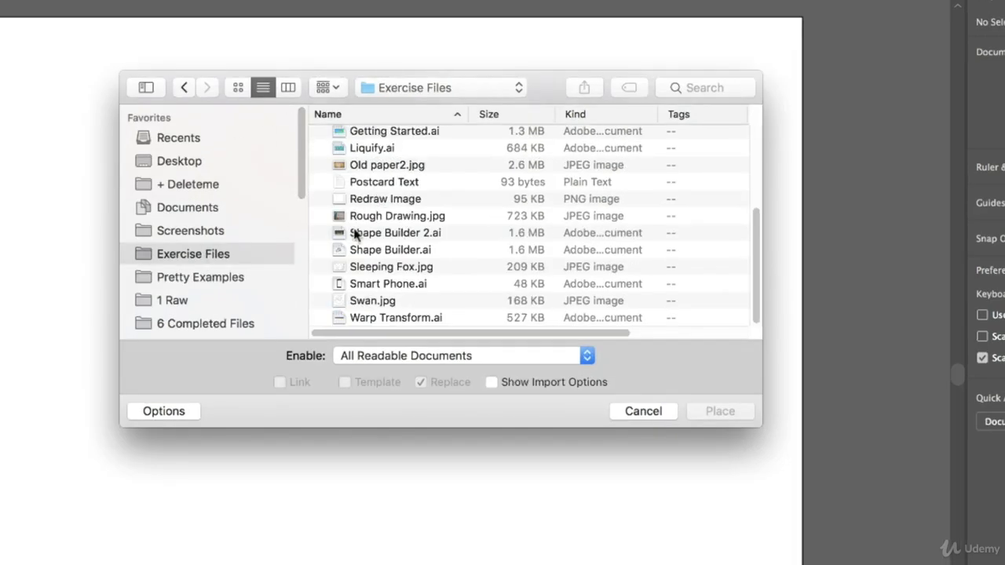
{"action": "left_click", "coordinate": [383, 201]}
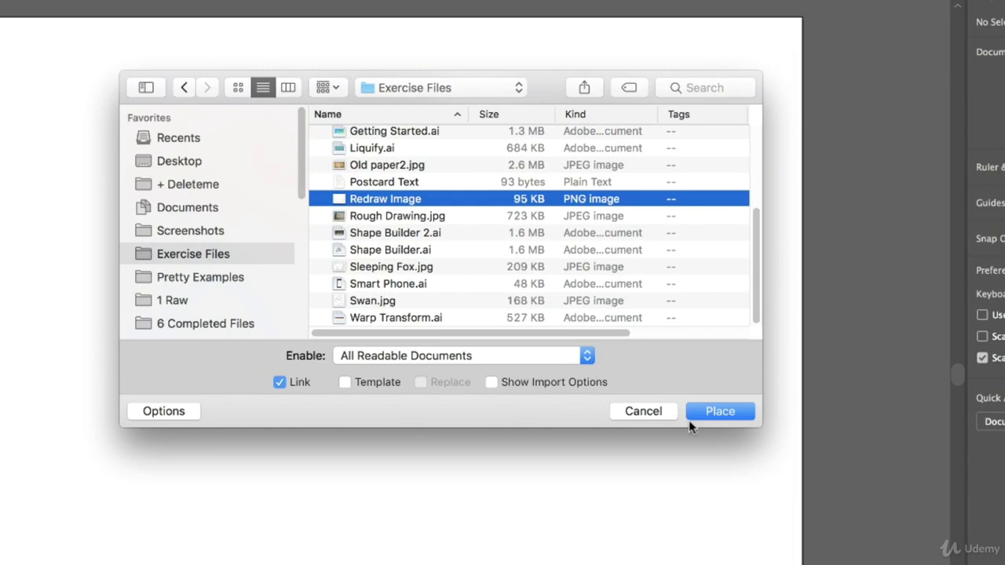
{"action": "left_click", "coordinate": [345, 384]}
{"action": "key", "text": "Return"}
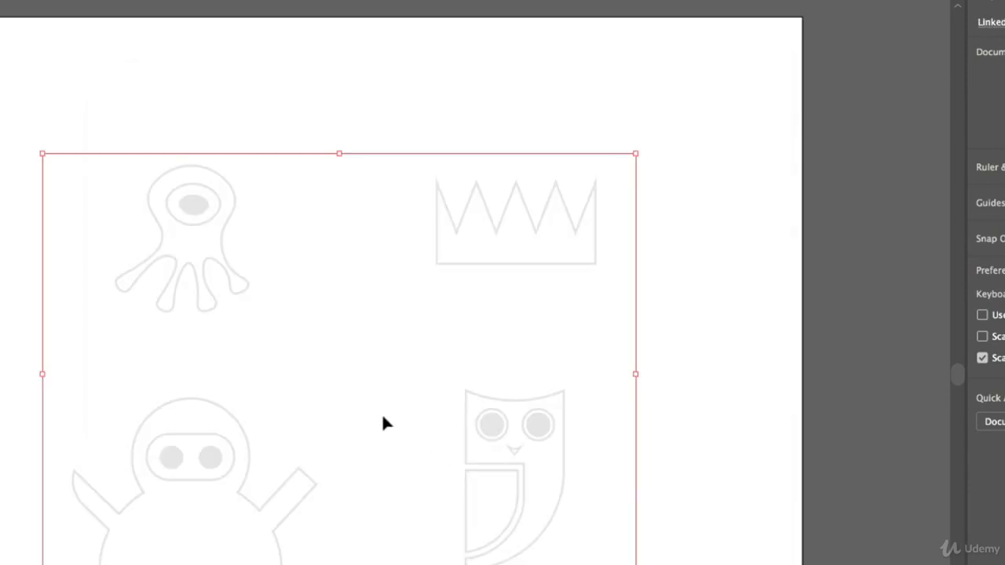
{"action": "left_click", "coordinate": [553, 284]}
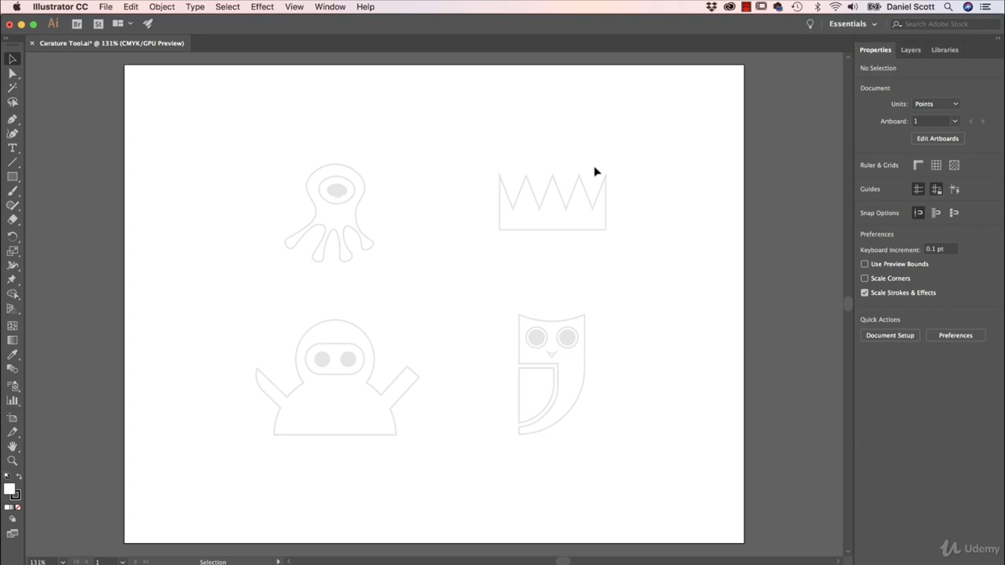
{"action": "left_click", "coordinate": [911, 50]}
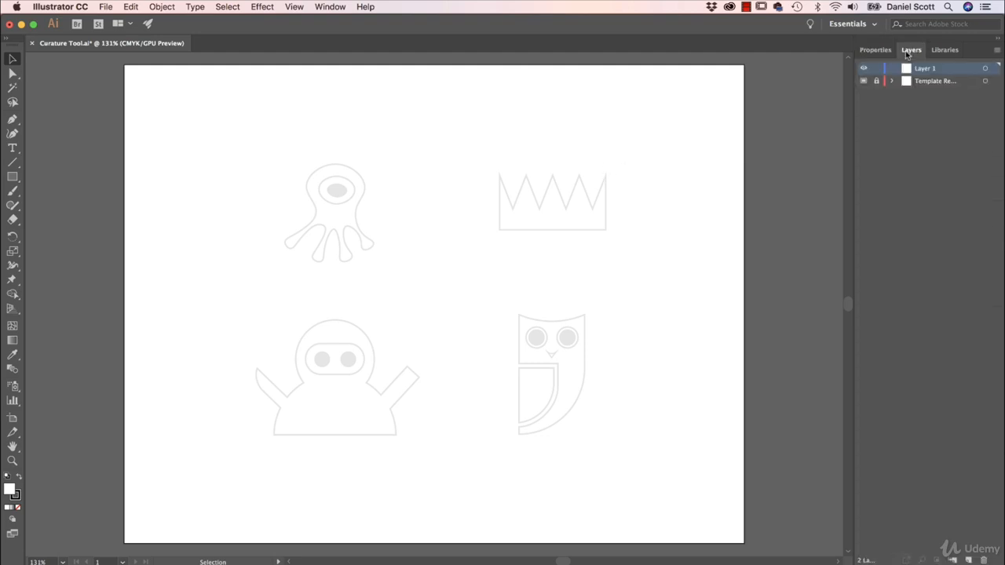
{"action": "left_click", "coordinate": [881, 50]}
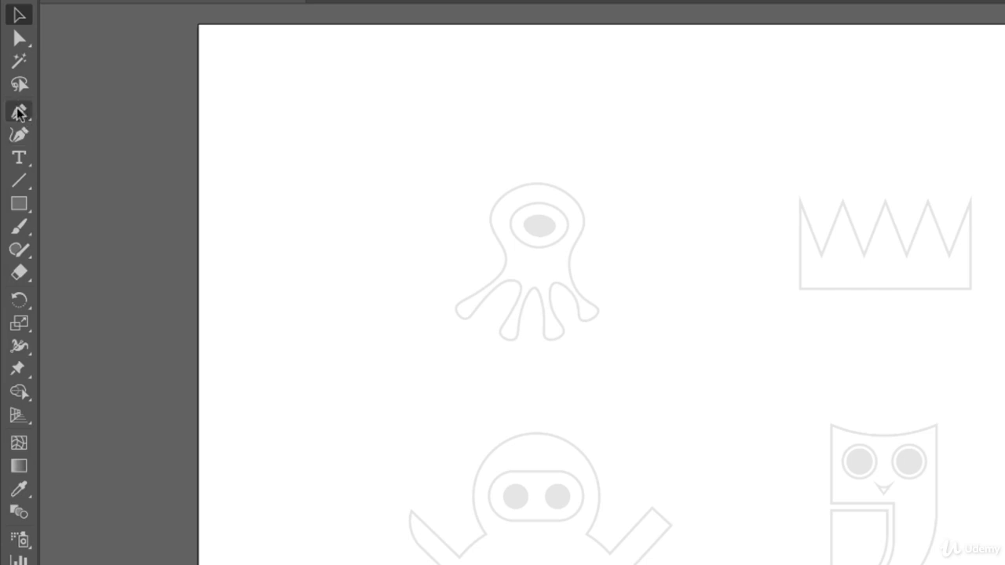
- Trace the one-eyed creature's pupil with the Curvature tool as a closed four-point oval, about 25 x 17.5 pt
{"action": "left_click", "coordinate": [18, 133]}
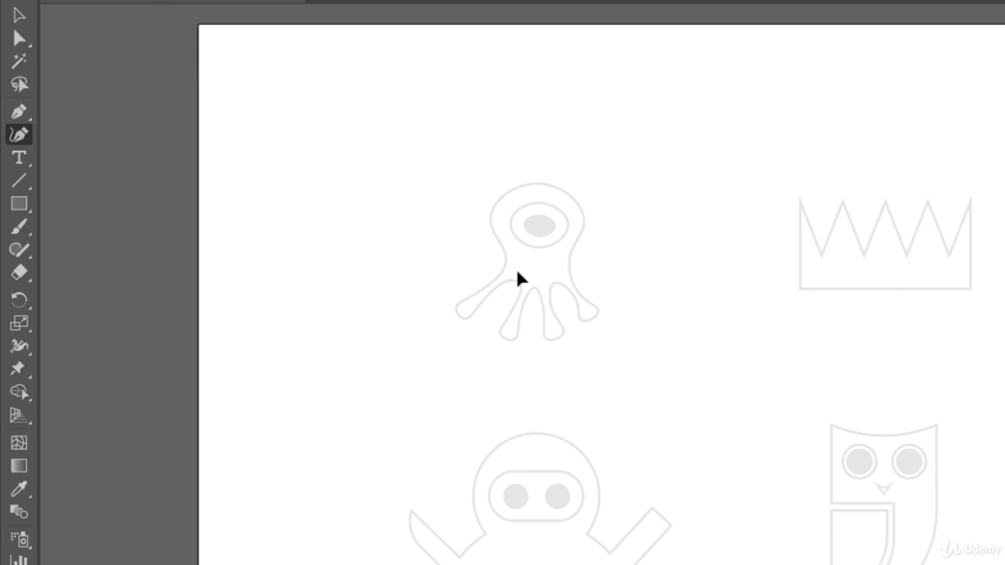
{"action": "key", "text": "ctrl+="}
{"action": "key", "text": "ctrl+="}
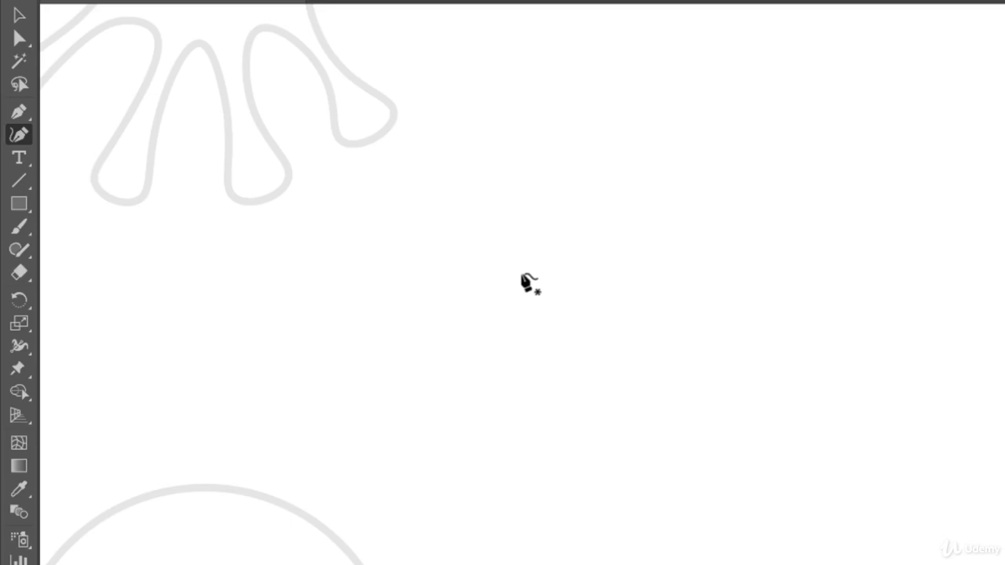
{"action": "key", "text": "space"}
{"action": "left_click_drag", "start_coordinate": [398, 161], "coordinate": [864, 564]}
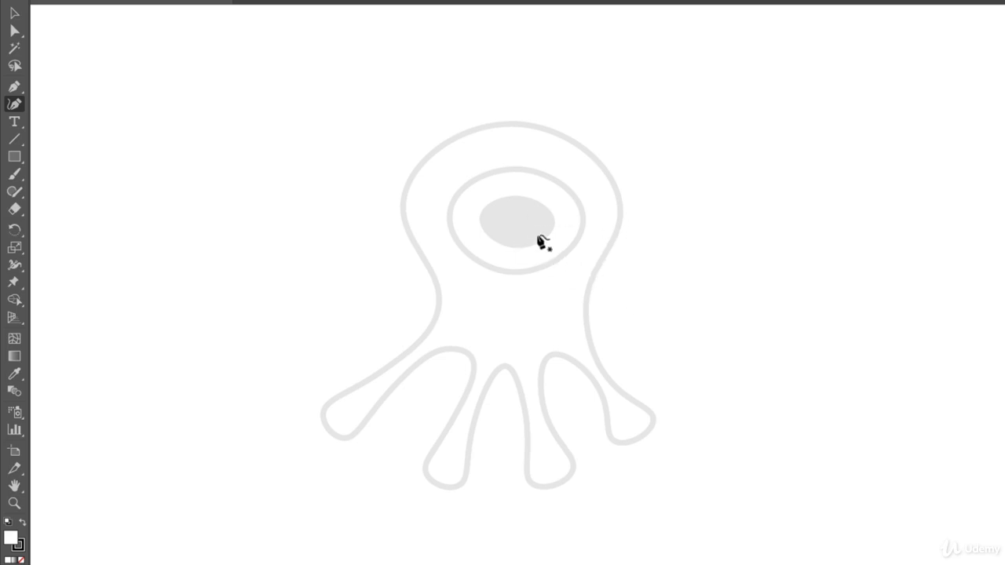
{"action": "left_click", "coordinate": [516, 197]}
{"action": "left_click", "coordinate": [552, 223]}
{"action": "left_click", "coordinate": [516, 249]}
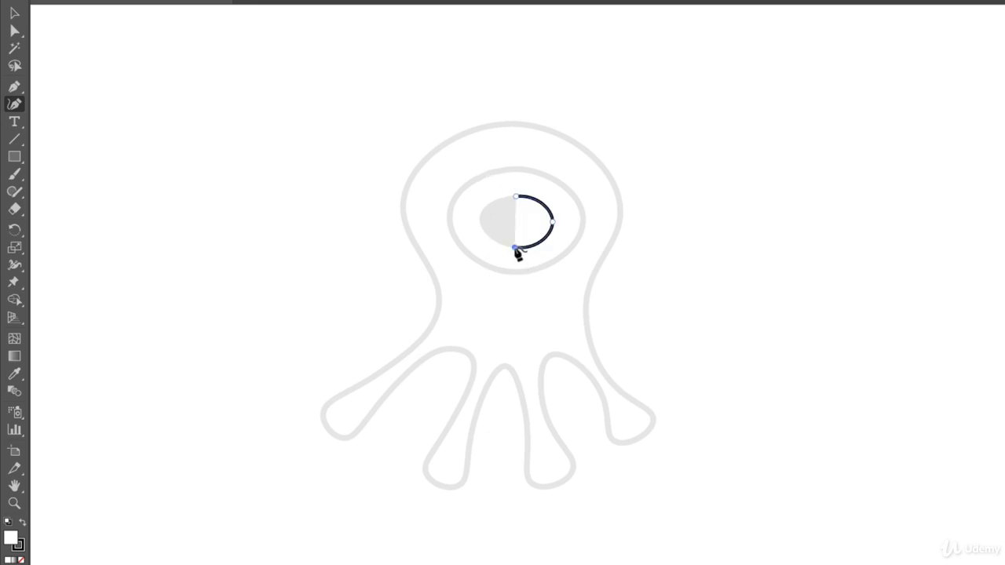
{"action": "left_click", "coordinate": [479, 220]}
{"action": "left_click", "coordinate": [515, 198]}
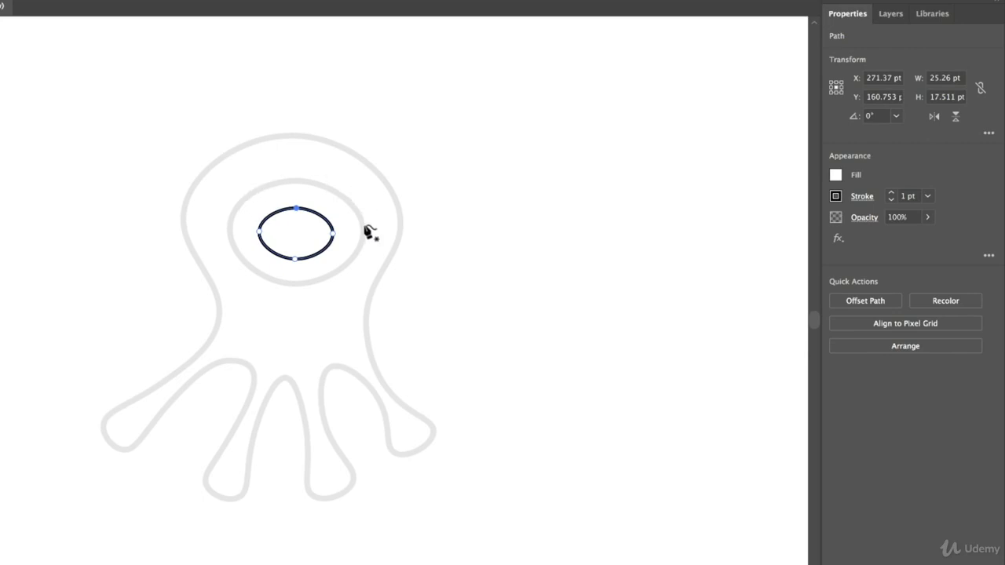
- Set the traced pupil's fill to None so the template shows through
{"action": "left_click", "coordinate": [836, 175]}
{"action": "left_click", "coordinate": [678, 303]}
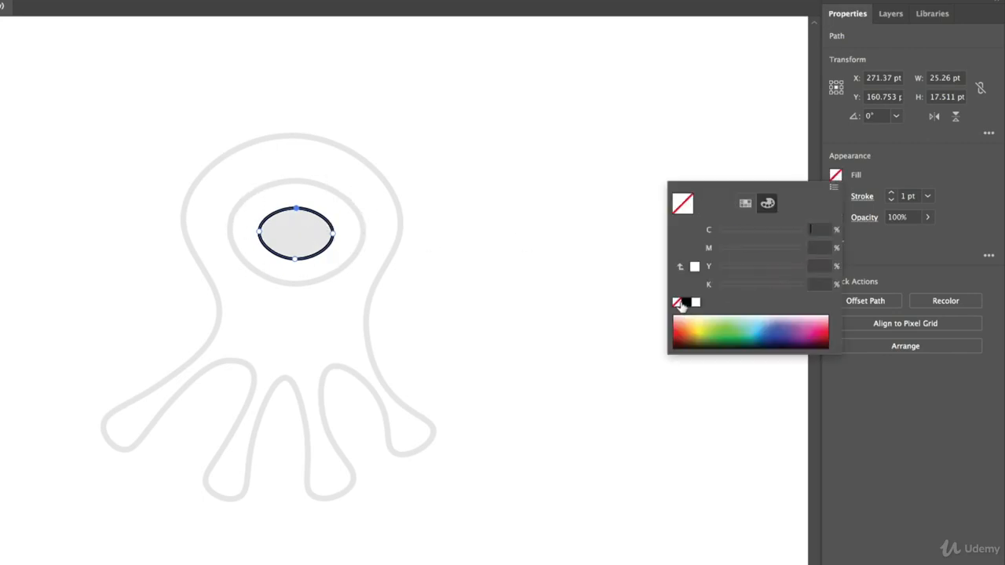
{"action": "left_click", "coordinate": [925, 164]}
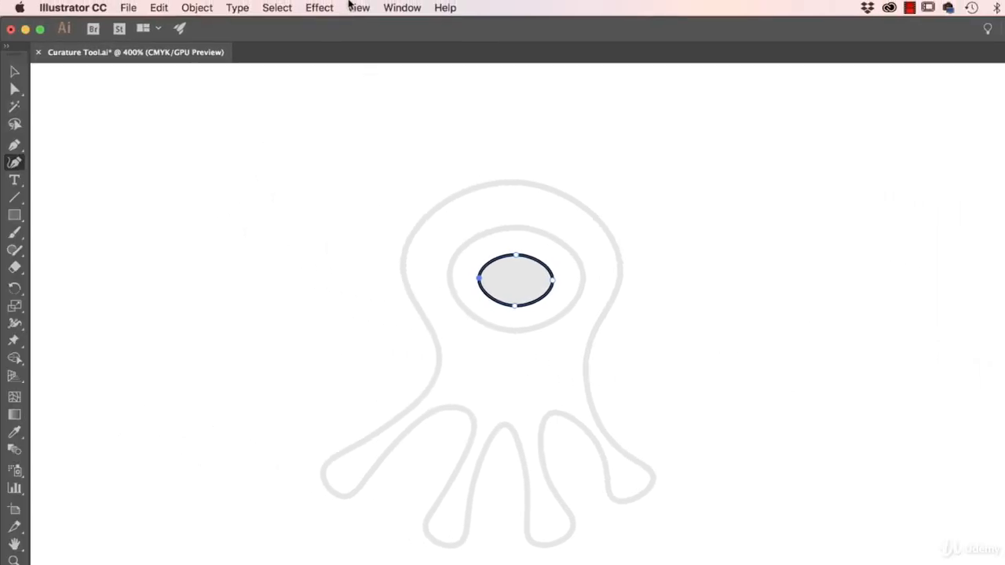
- Switch Smart Guides on and back off
{"action": "left_click", "coordinate": [357, 7]}
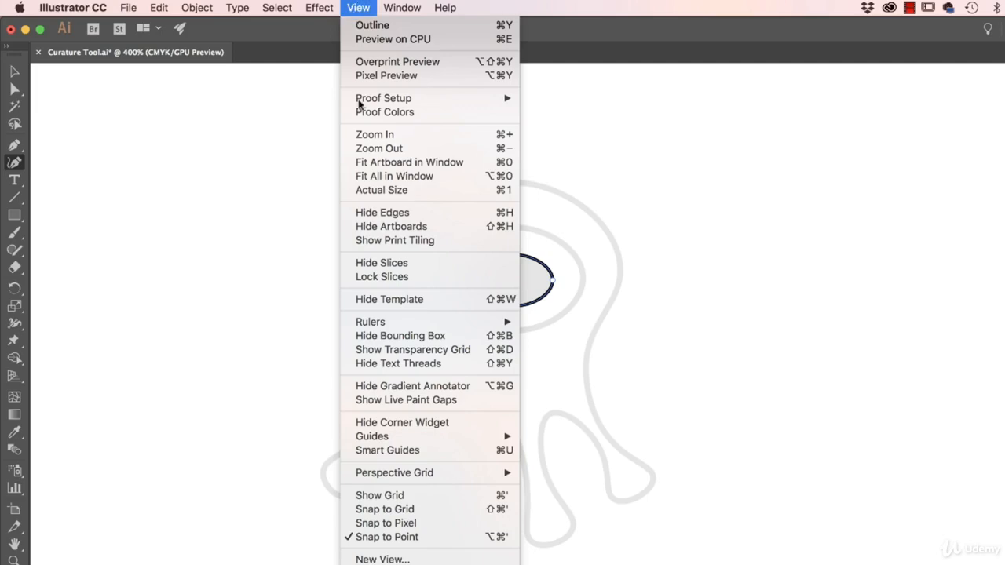
{"action": "left_click", "coordinate": [381, 451]}
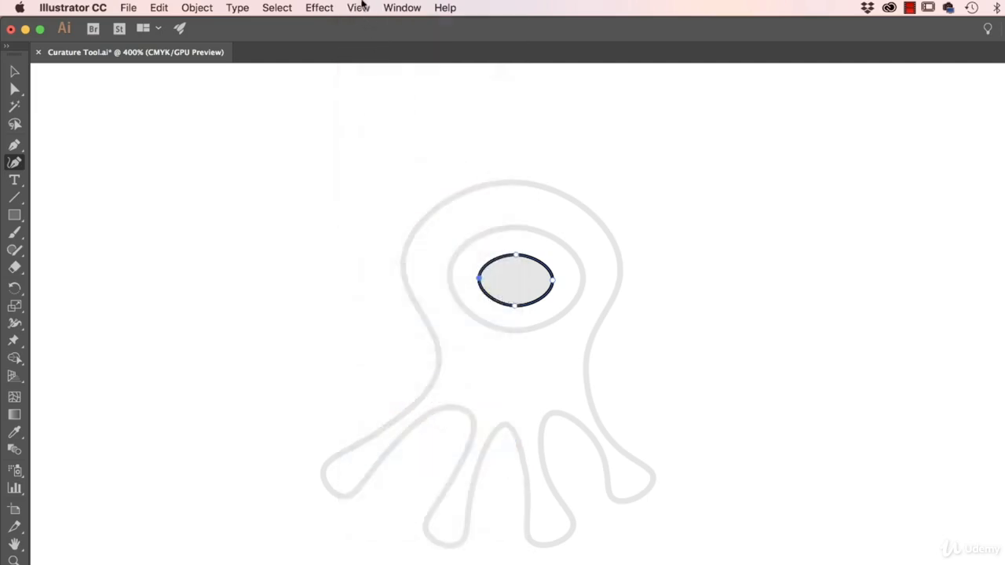
{"action": "left_click", "coordinate": [359, 7]}
{"action": "left_click", "coordinate": [383, 451]}
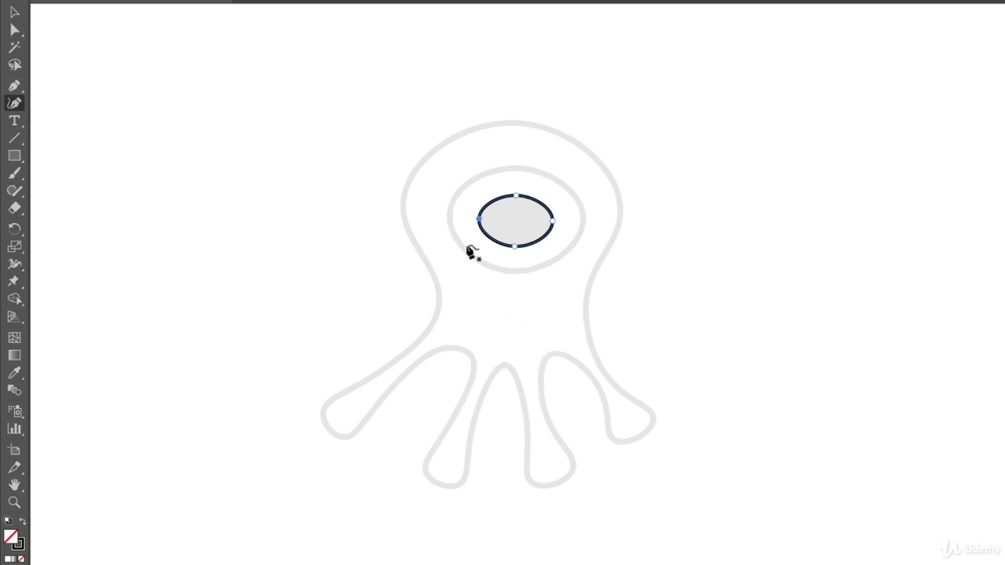
- Try to trace the outer eye ring with curvature points only at its top and bottom, and undo both points
{"action": "left_click", "coordinate": [515, 168]}
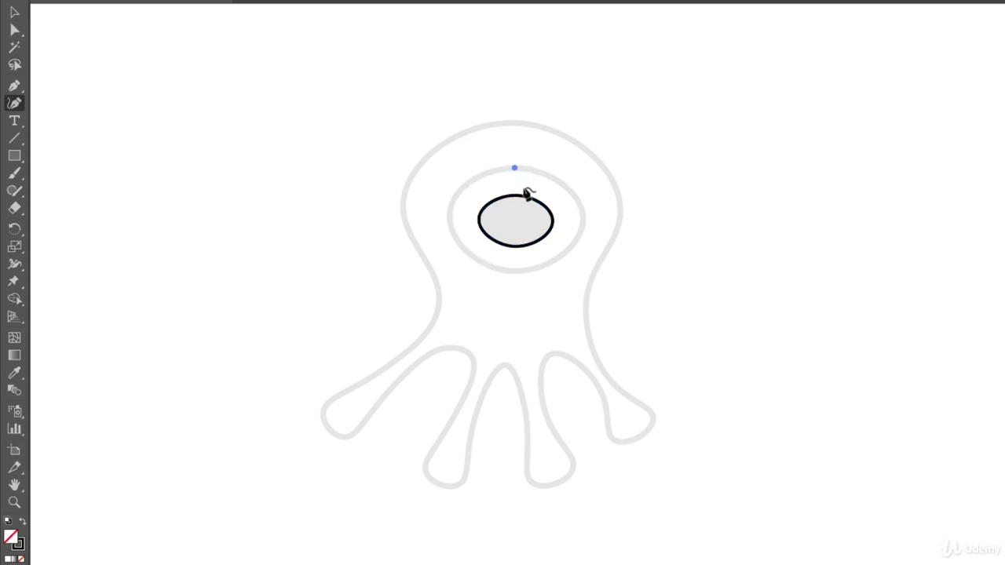
{"action": "left_click", "coordinate": [512, 271]}
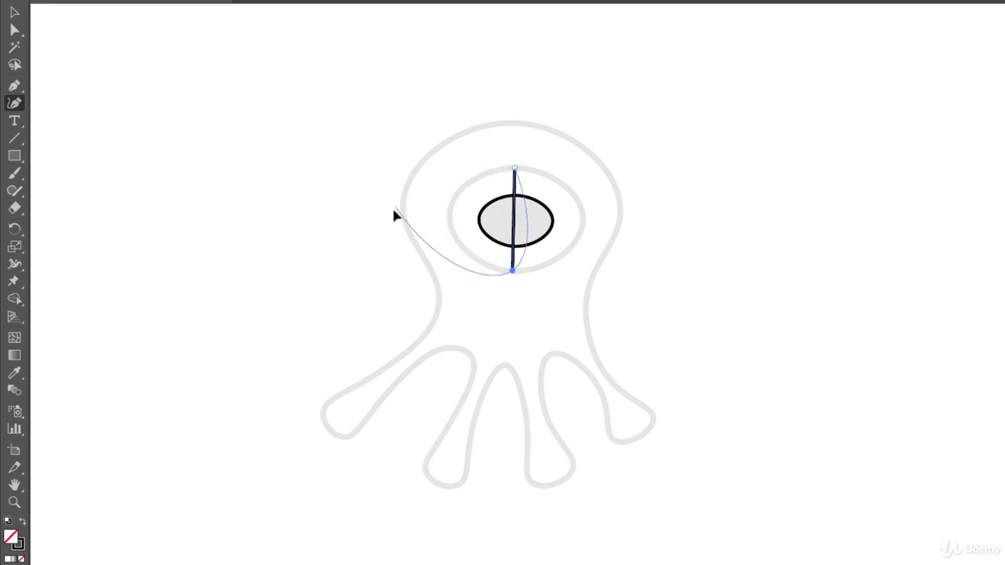
{"action": "key", "text": "ctrl+z"}
{"action": "key", "text": "ctrl+z"}
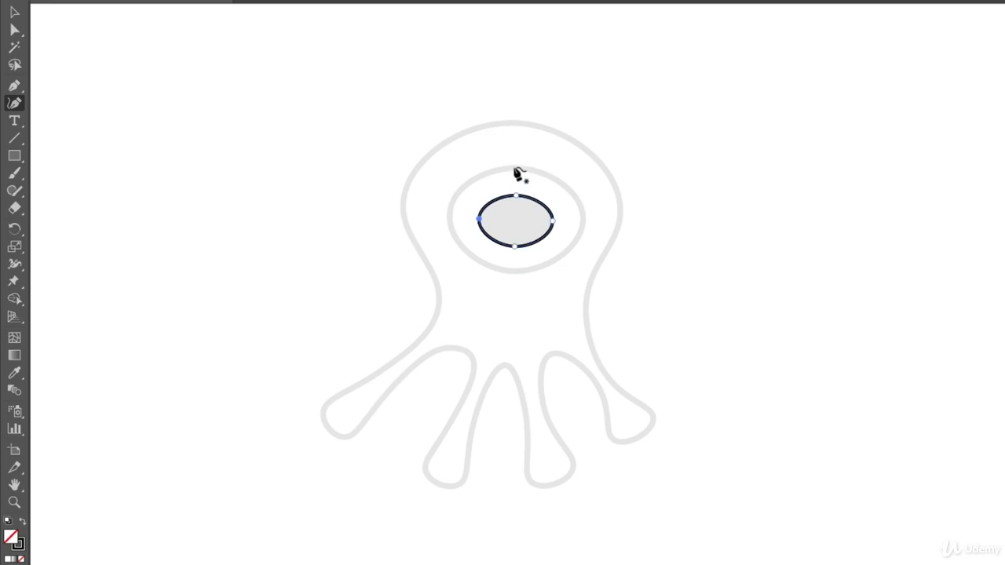
- Try to trace the outer eye ring as a closed path with only three curvature points, and undo the whole path
{"action": "left_click", "coordinate": [514, 167]}
{"action": "left_click", "coordinate": [567, 248]}
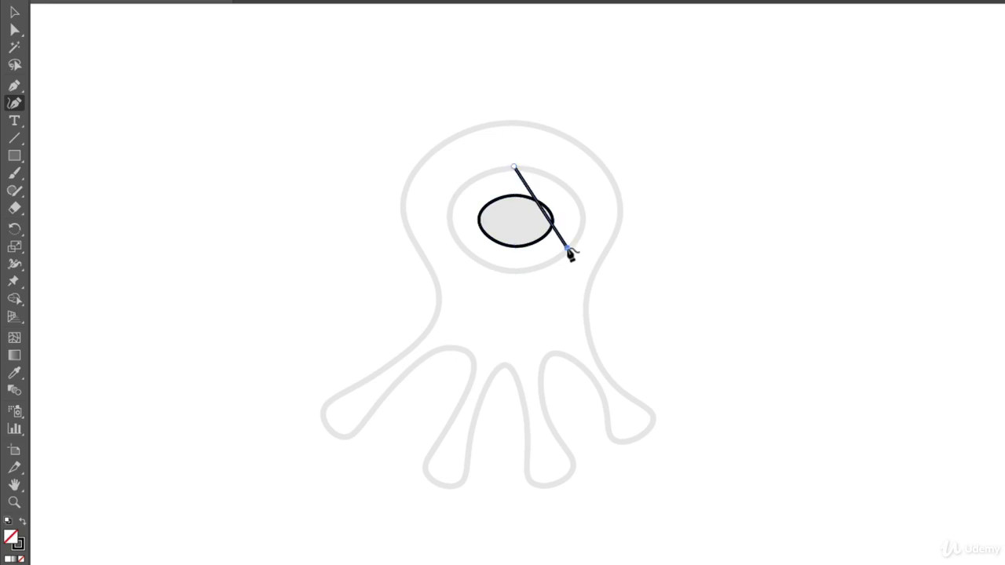
{"action": "left_click", "coordinate": [461, 253]}
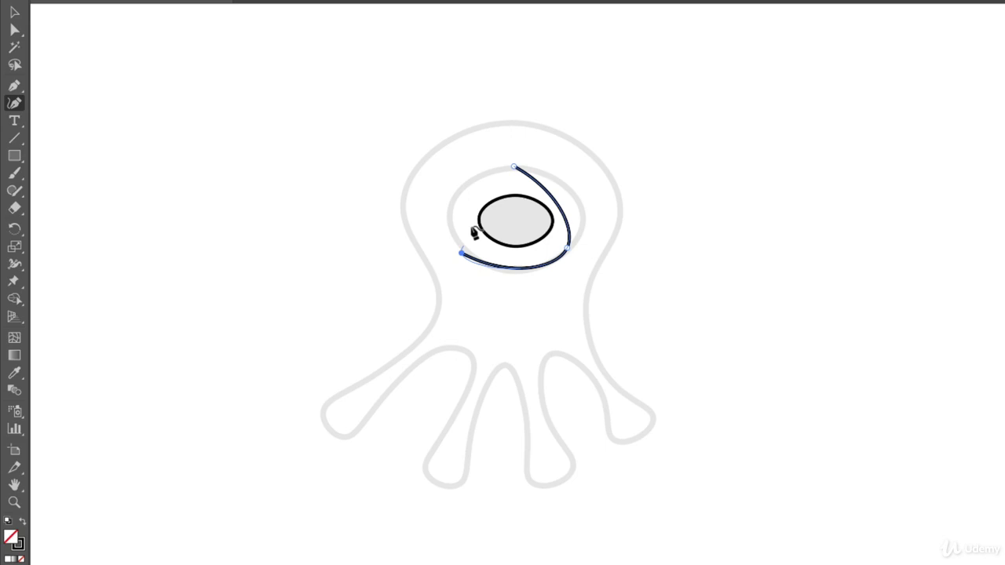
{"action": "left_click", "coordinate": [514, 167]}
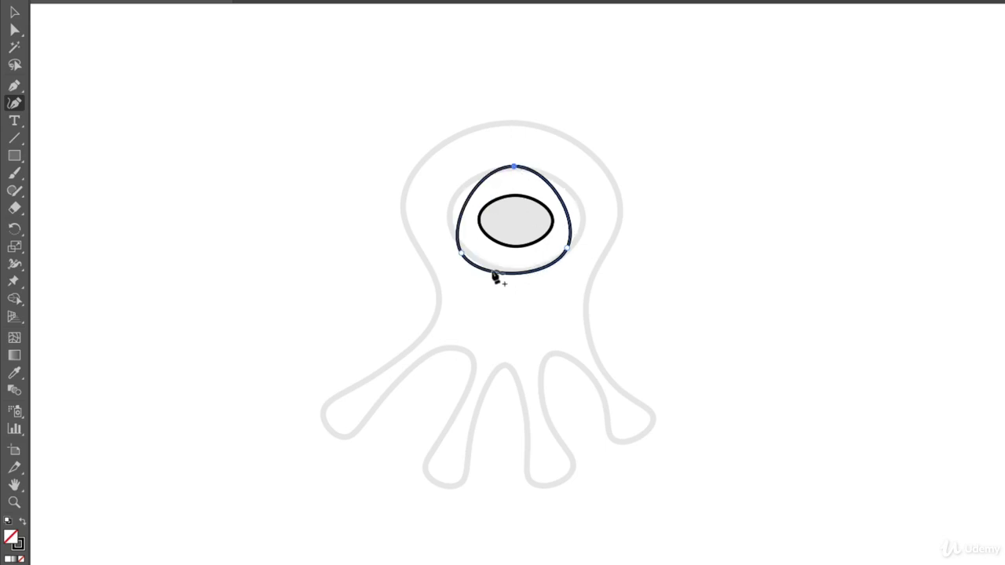
{"action": "key", "text": "ctrl+z"}
{"action": "key", "text": "ctrl+z"}
{"action": "key", "text": "ctrl+z"}
{"action": "key", "text": "ctrl+z"}
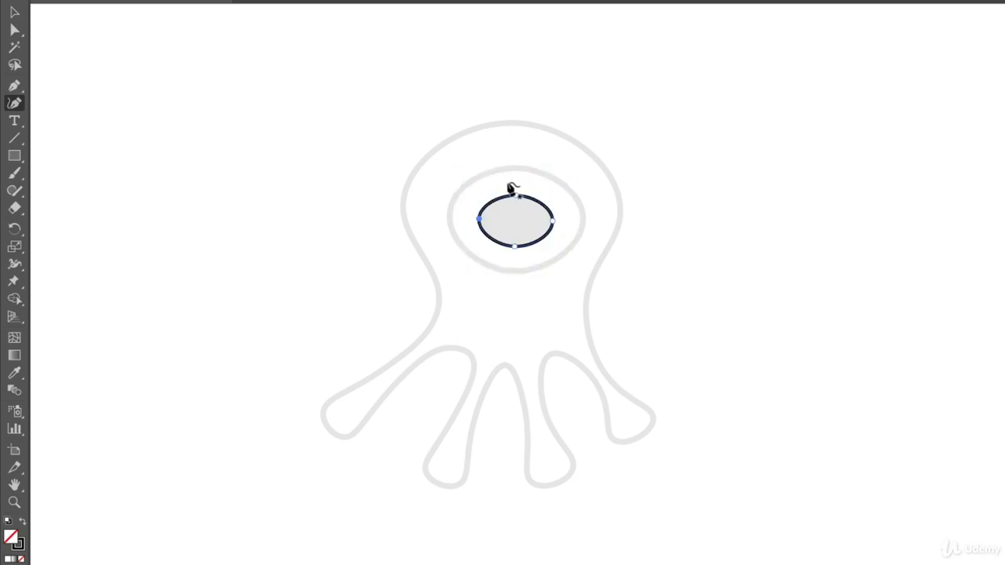
- Trace the outer eye ring as a closed path with four curvature points at its top, right, bottom and left extremes
{"action": "left_click", "coordinate": [512, 167]}
{"action": "left_click", "coordinate": [581, 215]}
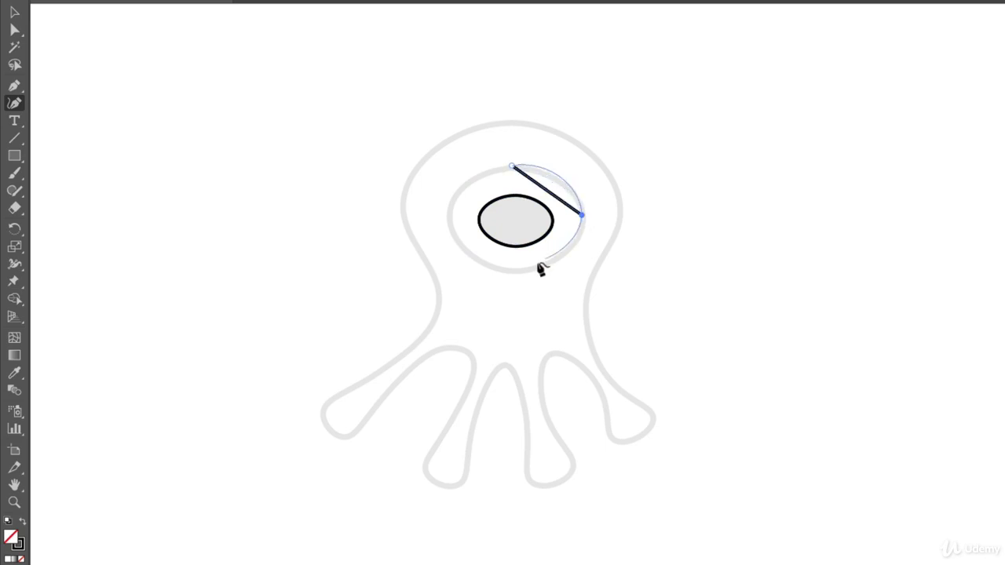
{"action": "left_click", "coordinate": [513, 272]}
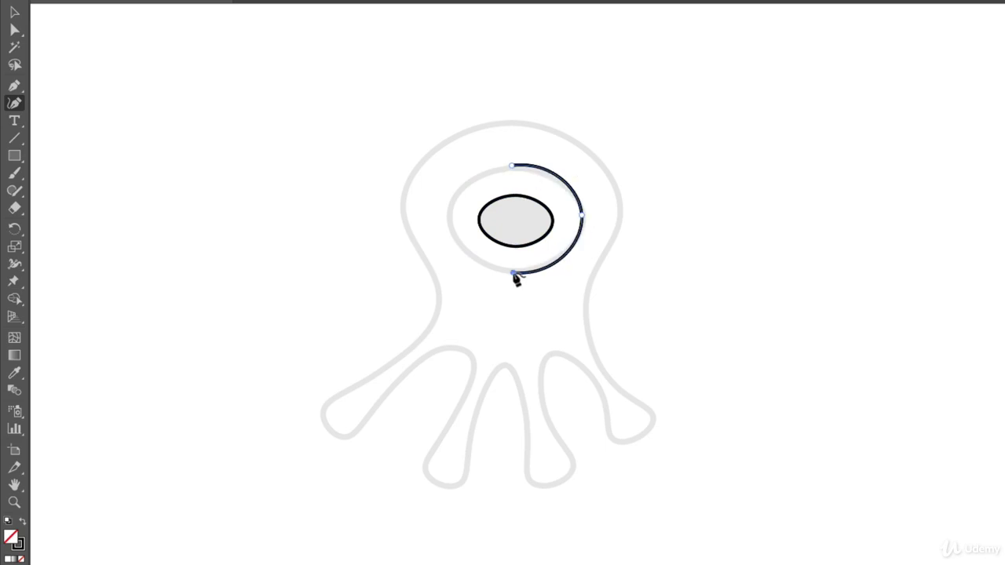
{"action": "left_click", "coordinate": [449, 218]}
{"action": "left_click", "coordinate": [512, 167]}
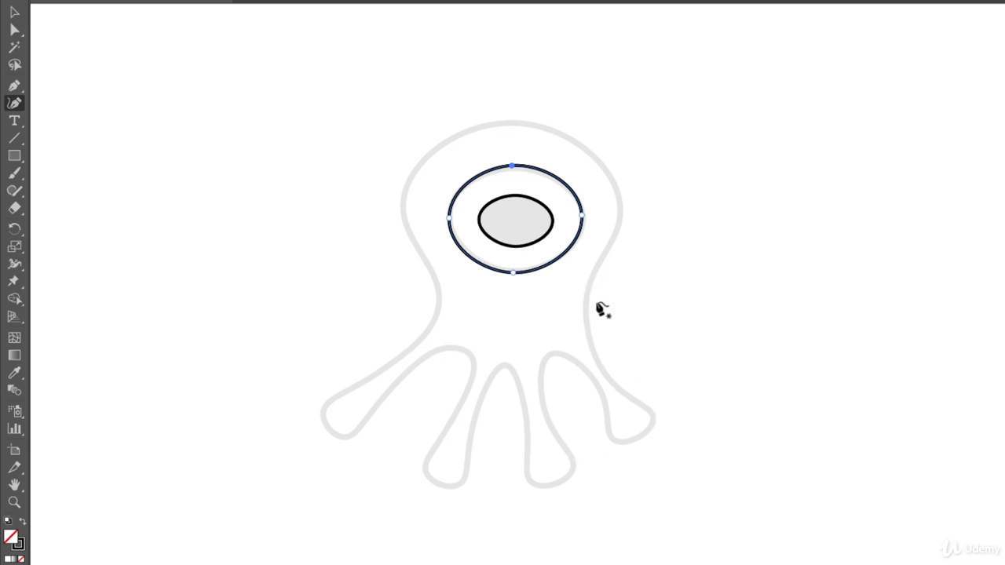
- Start the body outline with curvature points from the top of the head down the right side and around the far-right leg's tip
{"action": "left_click", "coordinate": [508, 121]}
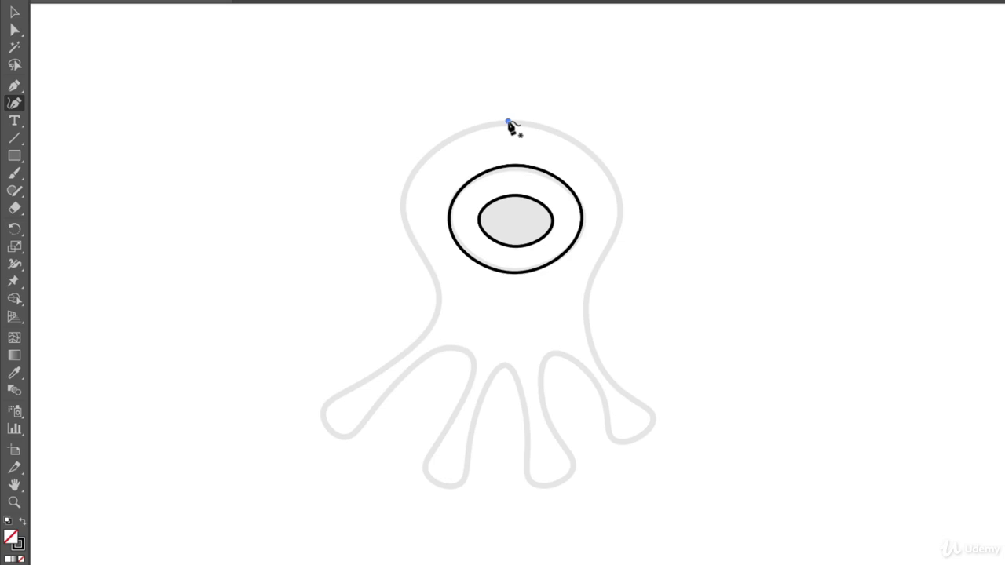
{"action": "left_click", "coordinate": [620, 217]}
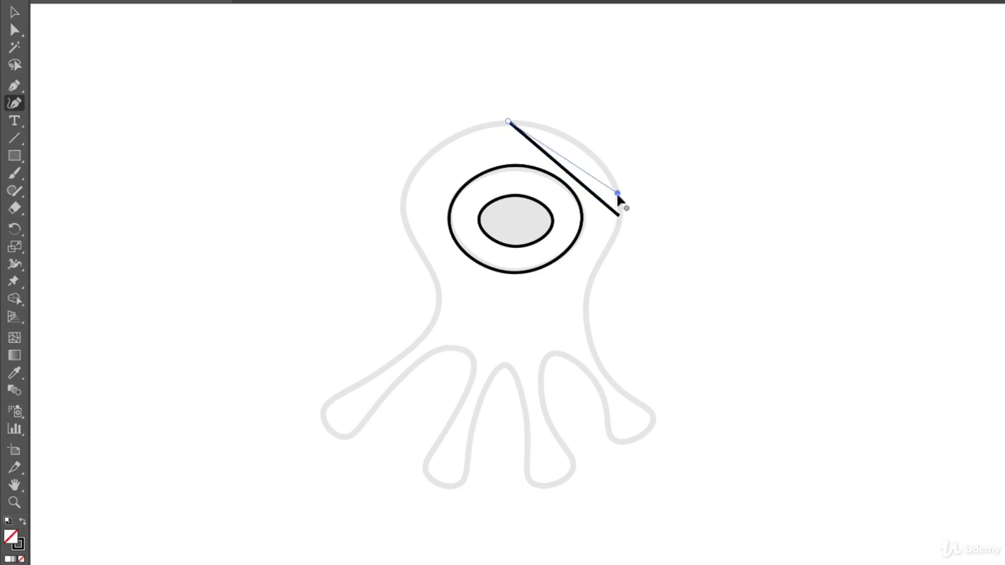
{"action": "left_click_drag", "start_coordinate": [621, 216], "coordinate": [618, 194]}
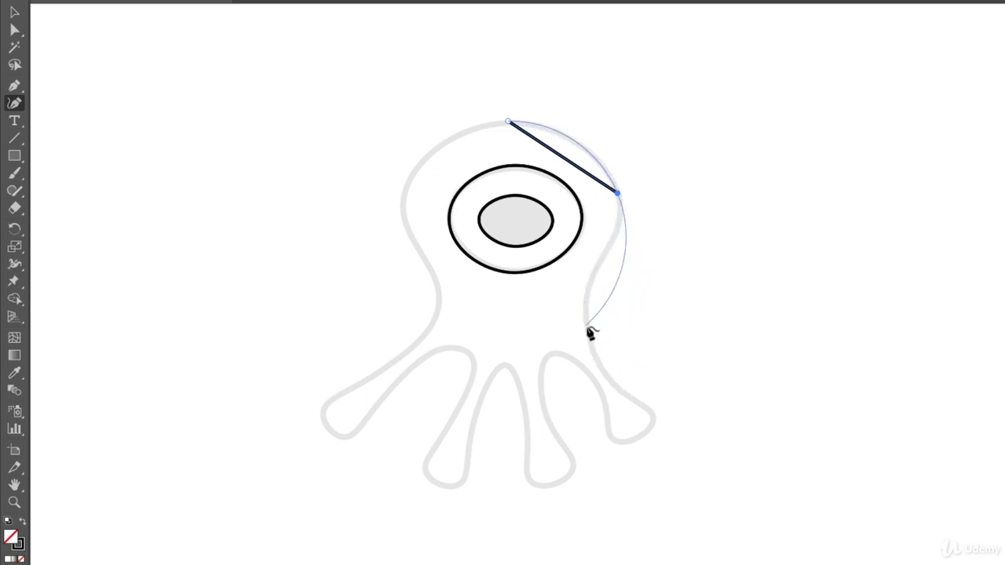
{"action": "left_click", "coordinate": [584, 307]}
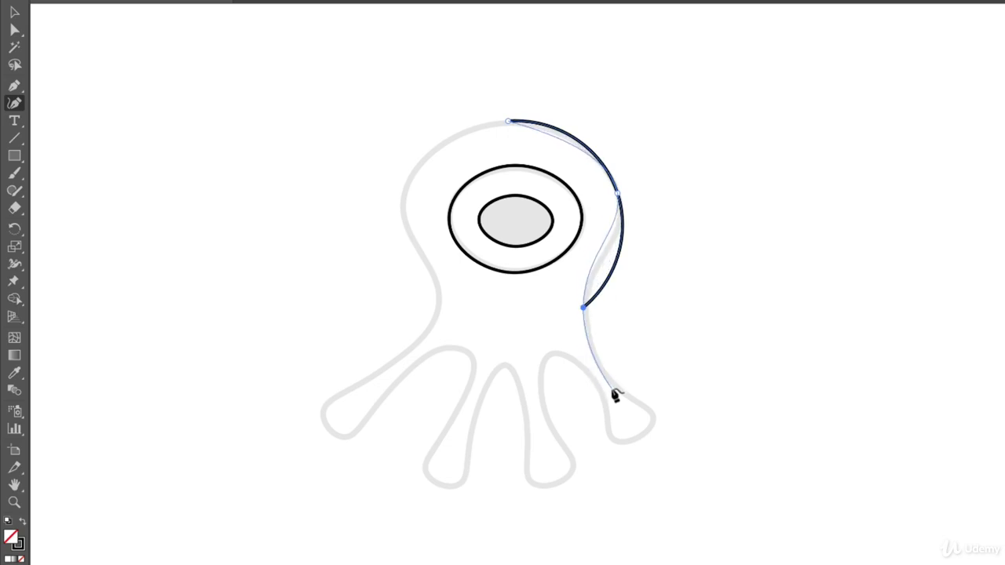
{"action": "left_click", "coordinate": [654, 416]}
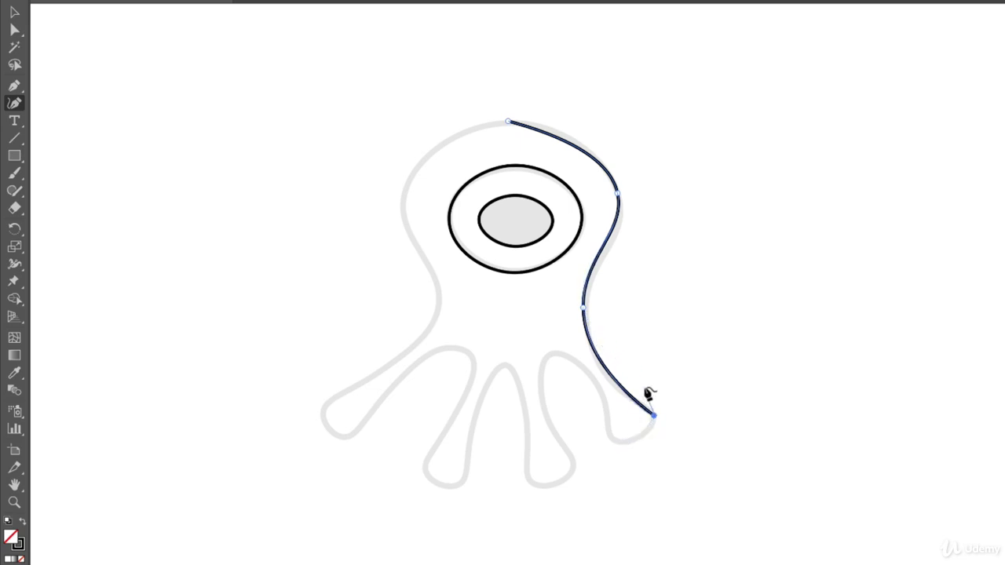
{"action": "left_click_drag", "start_coordinate": [648, 393], "coordinate": [631, 451]}
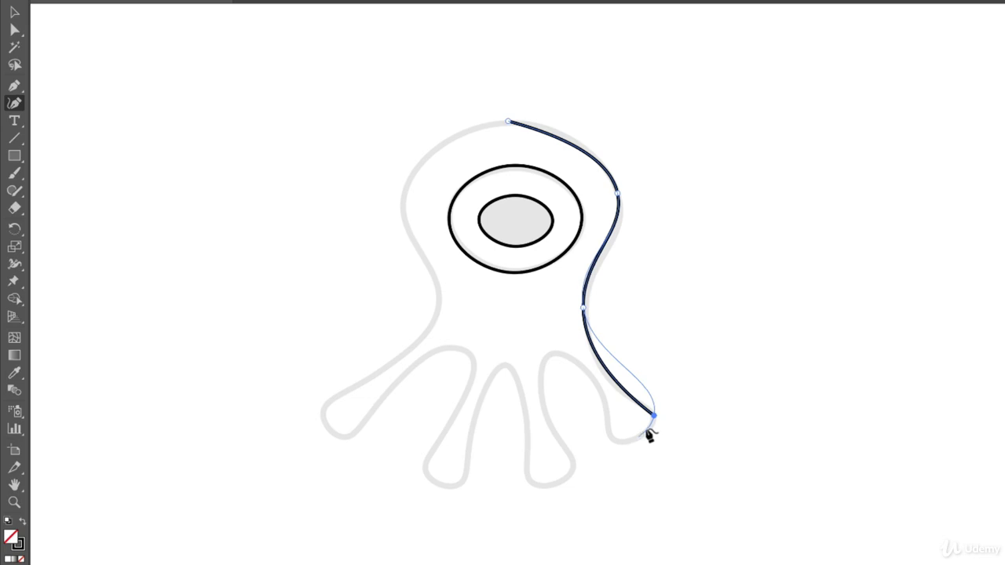
{"action": "left_click_drag", "start_coordinate": [650, 437], "coordinate": [615, 438]}
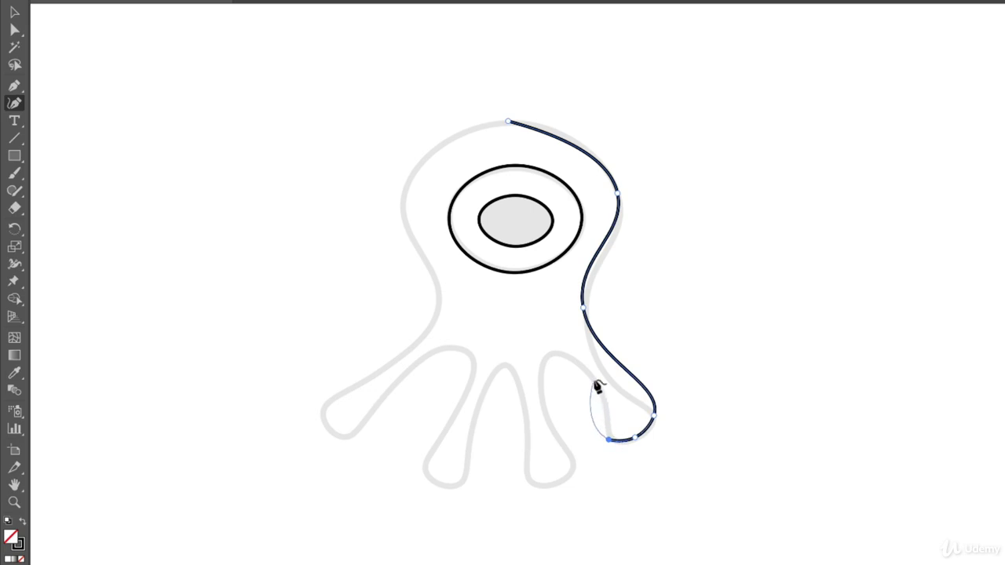
- Continue the body outline over the arch between the two right legs, around the inner right leg and up to the central arch's peak
{"action": "left_click_drag", "start_coordinate": [595, 381], "coordinate": [555, 357]}
{"action": "left_click", "coordinate": [550, 353]}
{"action": "left_click", "coordinate": [545, 417]}
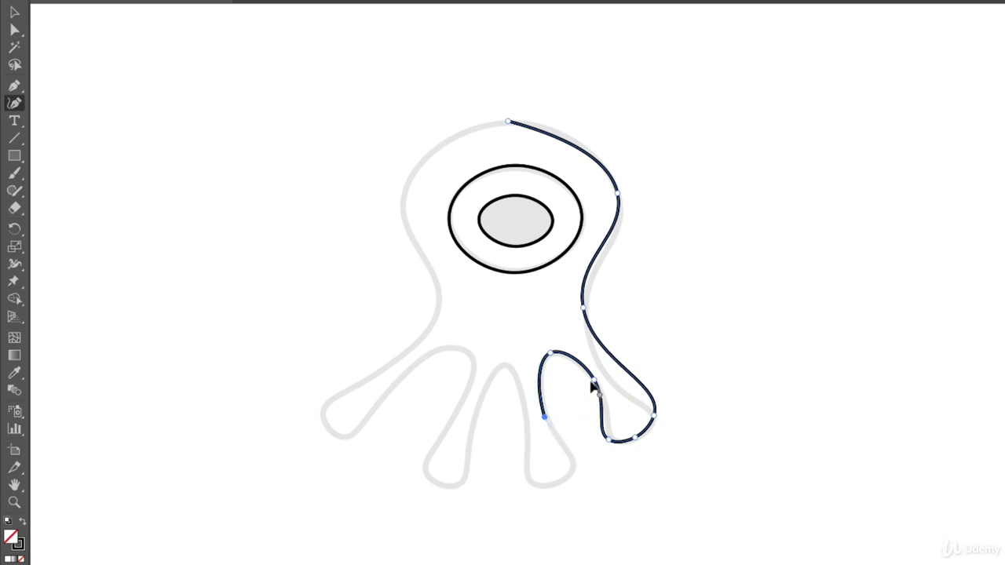
{"action": "left_click", "coordinate": [573, 465]}
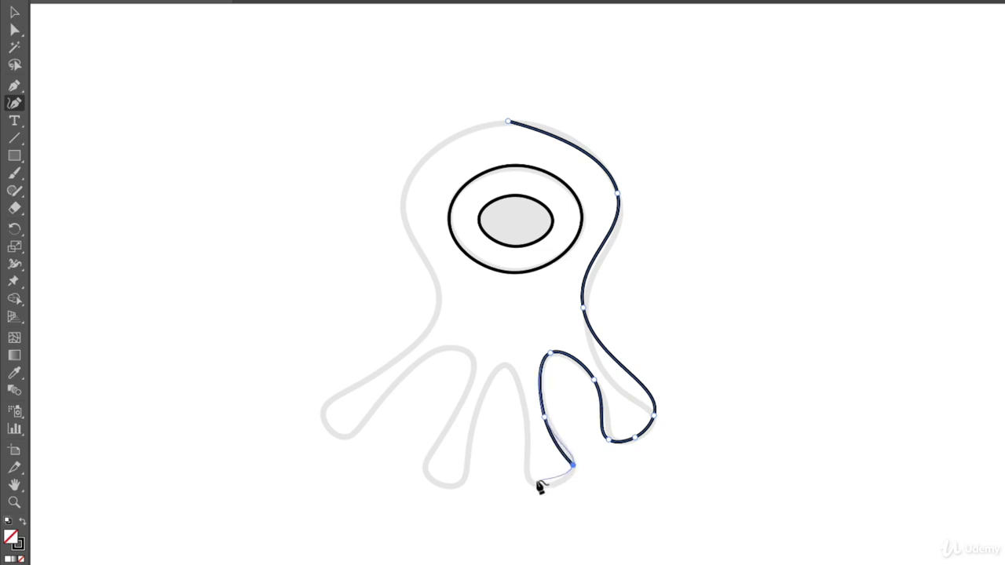
{"action": "left_click", "coordinate": [529, 483]}
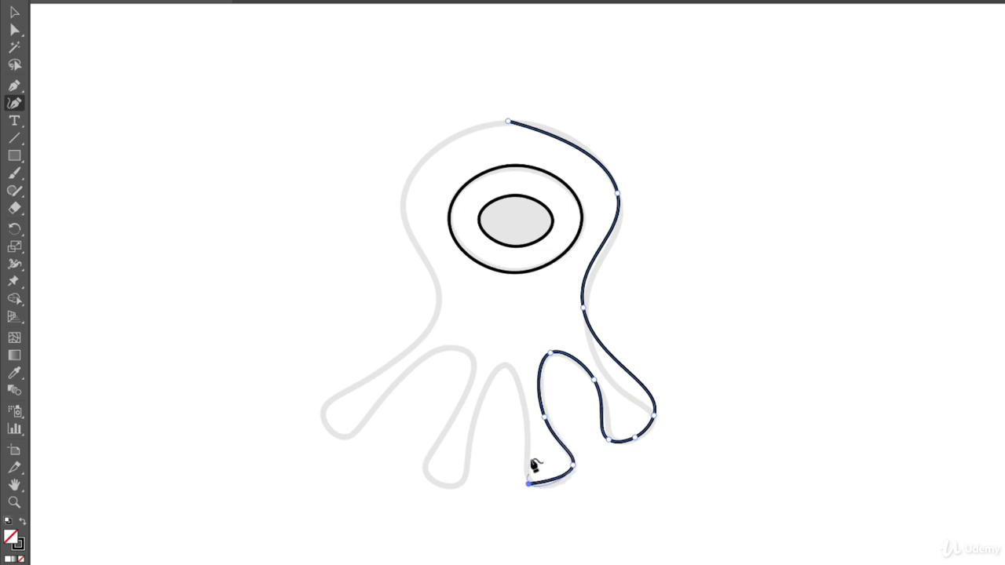
{"action": "left_click", "coordinate": [524, 413]}
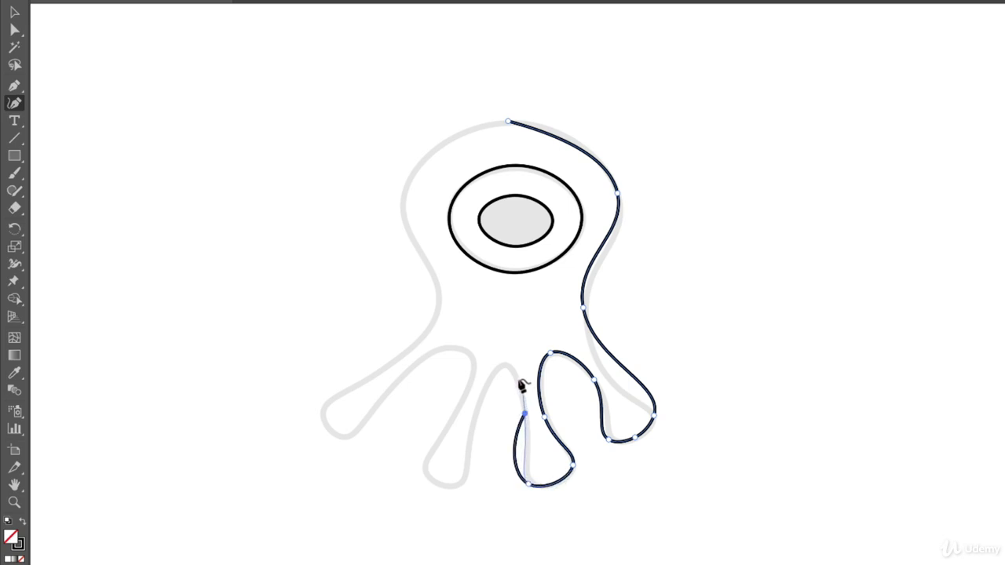
{"action": "left_click", "coordinate": [505, 365]}
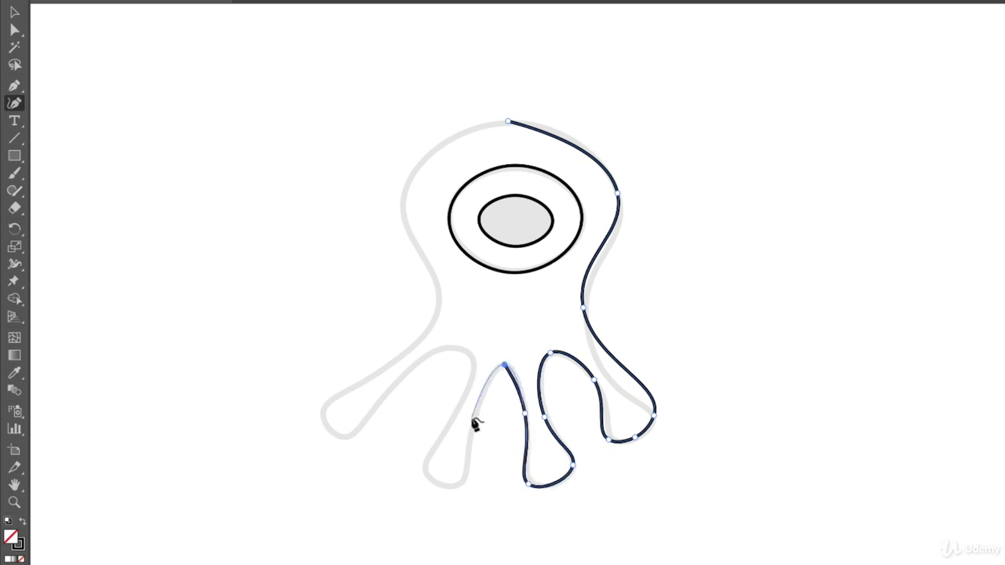
- Continue the body outline from the central arch around the inner left leg and over the arch to the far-left leg's inner edge
{"action": "left_click", "coordinate": [471, 420]}
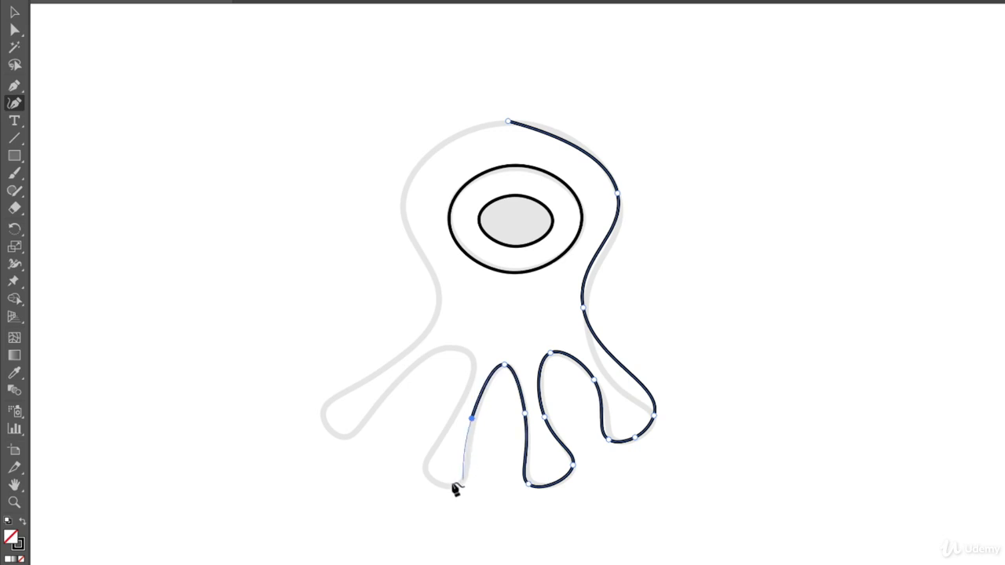
{"action": "left_click", "coordinate": [463, 476]}
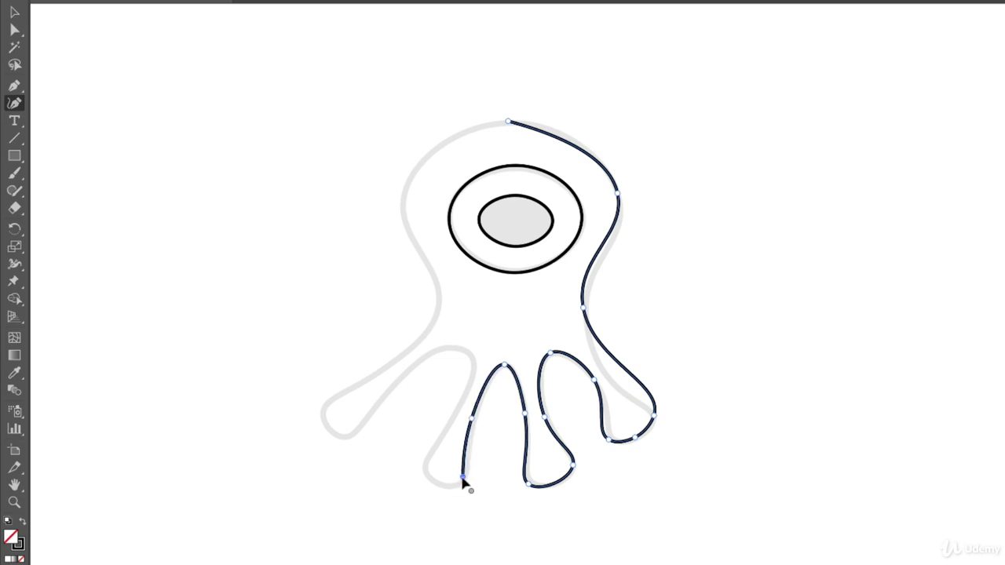
{"action": "left_click", "coordinate": [425, 466]}
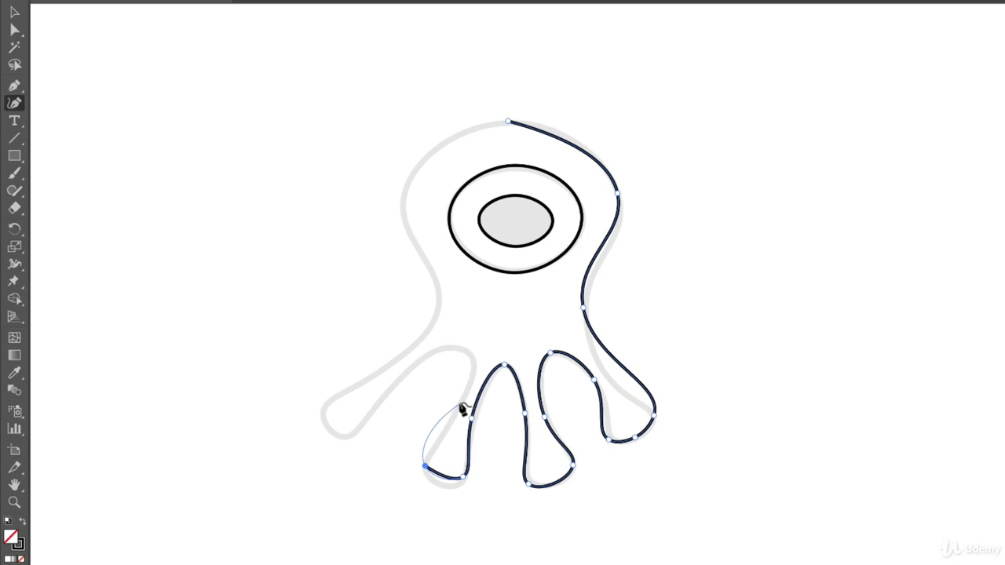
{"action": "left_click", "coordinate": [458, 409]}
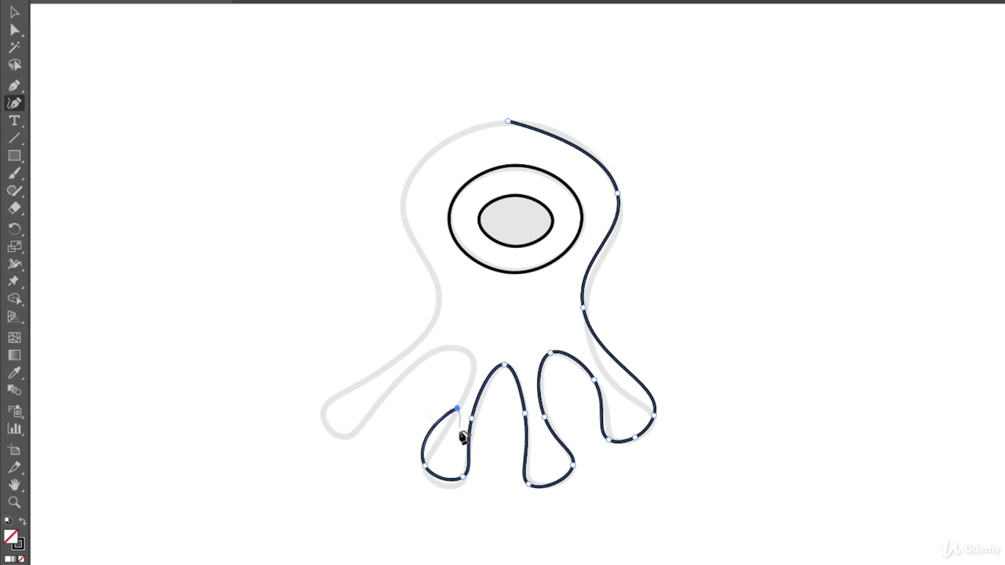
{"action": "left_click", "coordinate": [462, 351]}
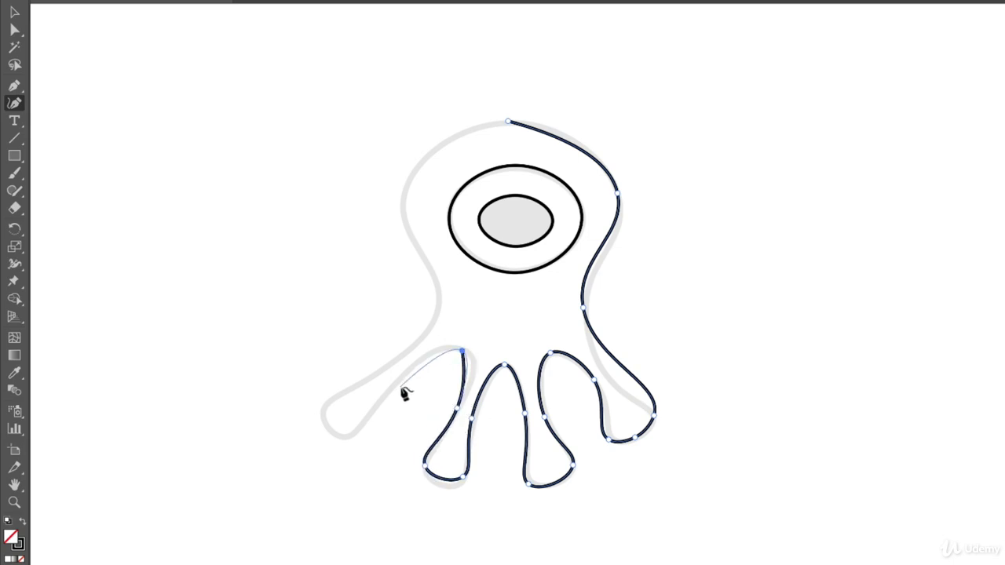
{"action": "left_click", "coordinate": [385, 391]}
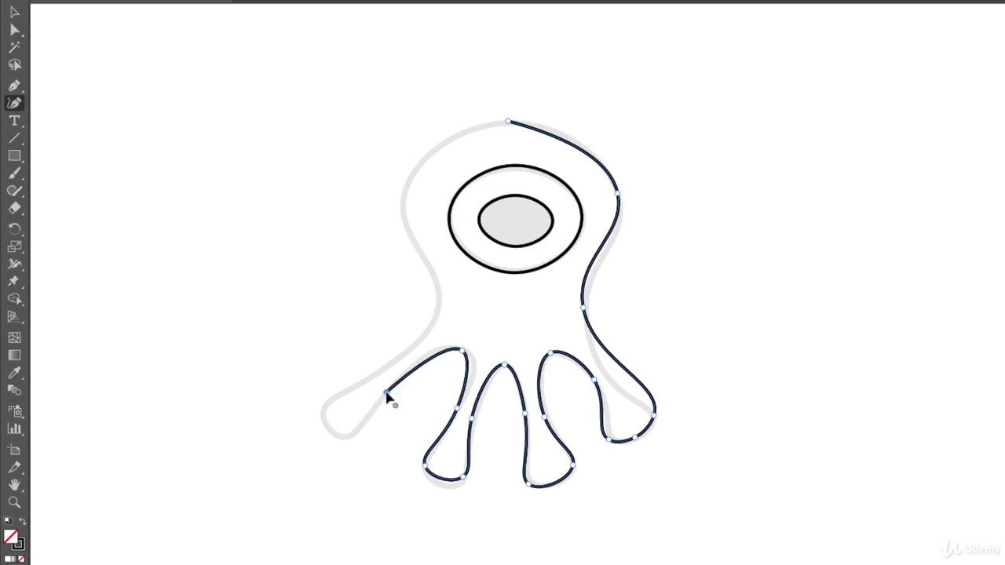
- Trace around the far-left leg's tip and up the body's left side, closing the outline at the top of the head
{"action": "left_click", "coordinate": [345, 436]}
{"action": "left_click", "coordinate": [321, 406]}
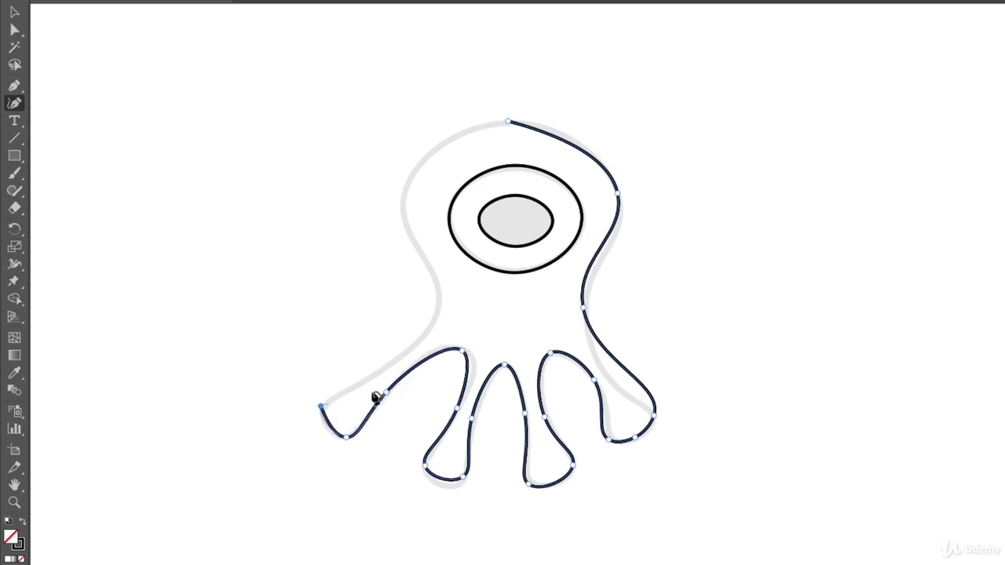
{"action": "left_click", "coordinate": [403, 353]}
{"action": "left_click", "coordinate": [440, 296]}
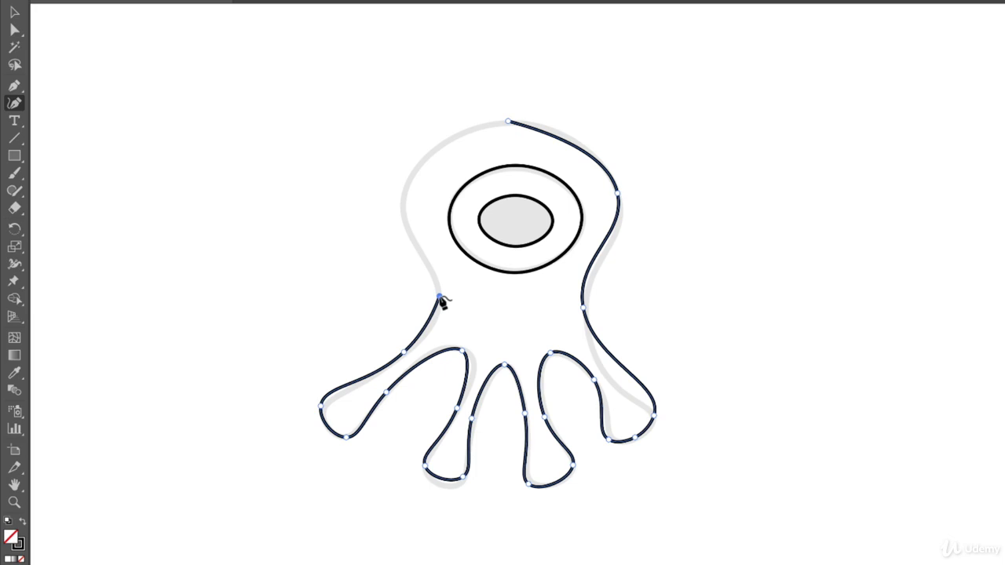
{"action": "left_click", "coordinate": [404, 191]}
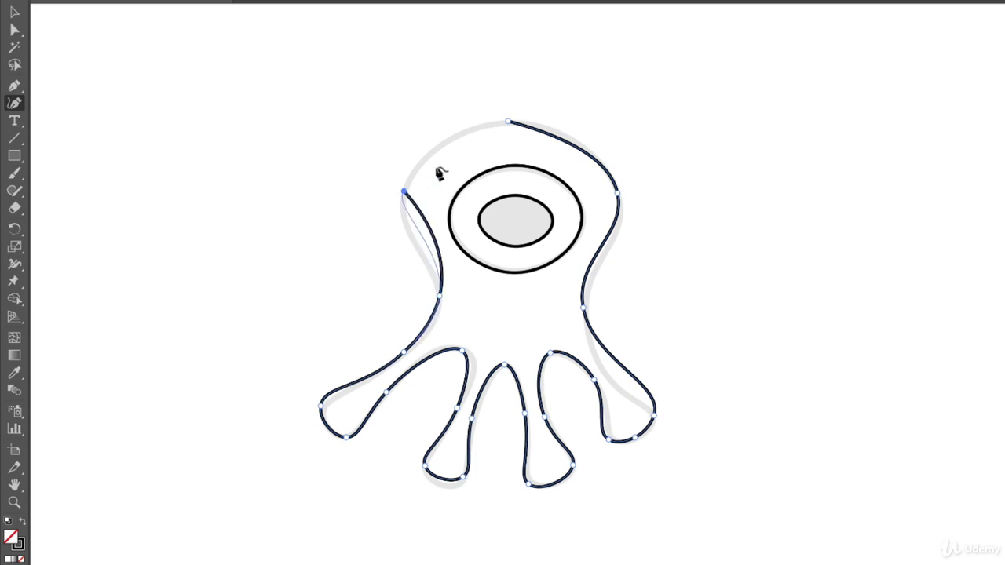
{"action": "left_click", "coordinate": [508, 123]}
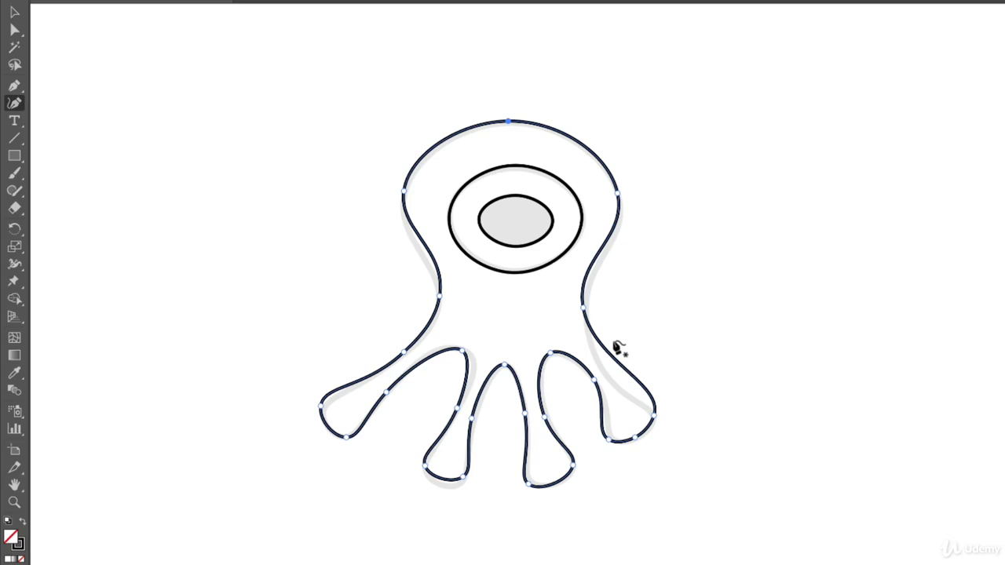
- Try to move the whole body outline with the Selection tool, and undo the move
{"action": "left_click", "coordinate": [14, 11]}
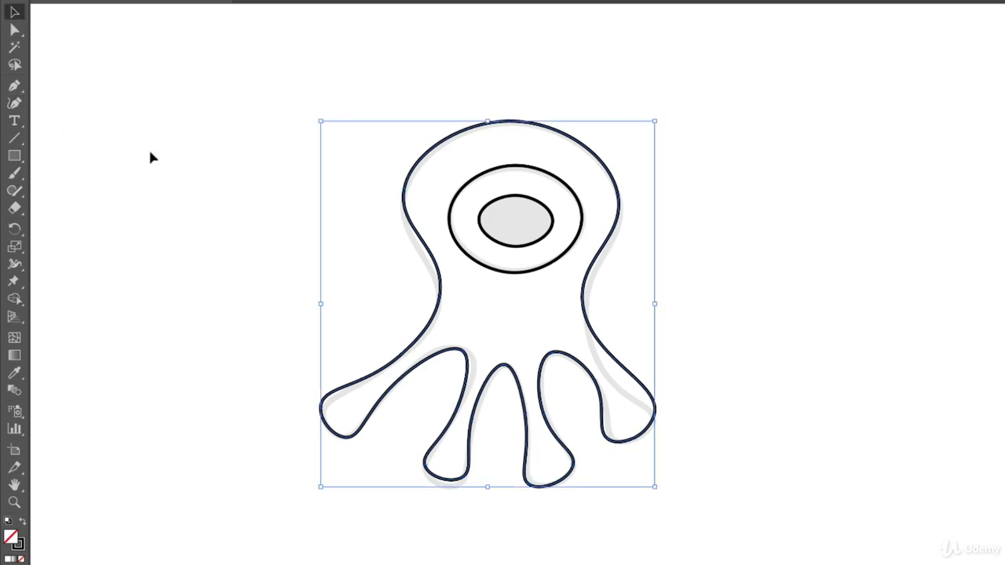
{"action": "left_click_drag", "start_coordinate": [598, 163], "coordinate": [558, 262]}
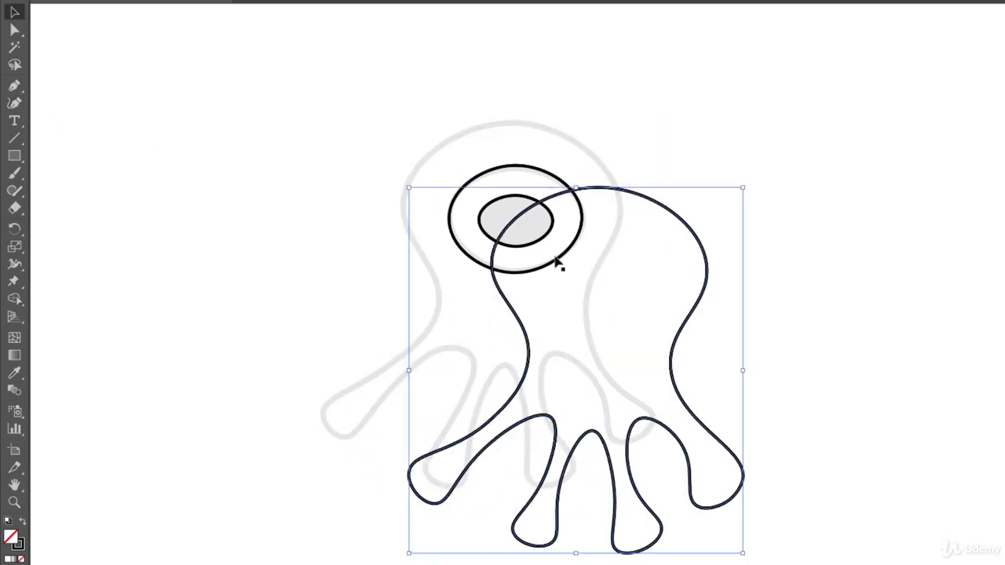
{"action": "key", "text": "ctrl+z"}
- With Direct Selection, shift the body's right waist anchor slightly down and extend its lower handle to fit the far-right leg's outer curve
{"action": "left_click", "coordinate": [14, 29]}
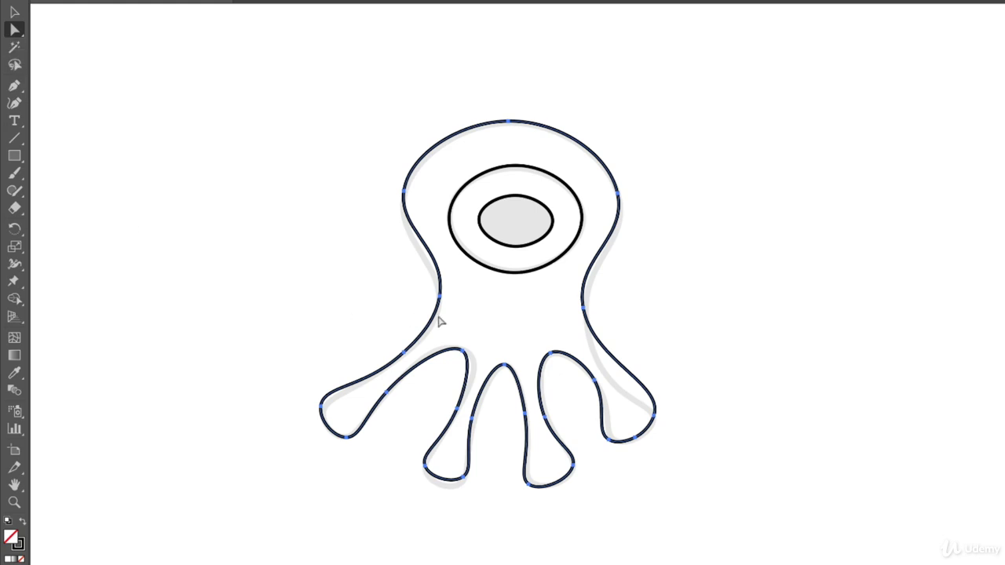
{"action": "left_click", "coordinate": [655, 418]}
{"action": "key", "text": "ctrl+equal"}
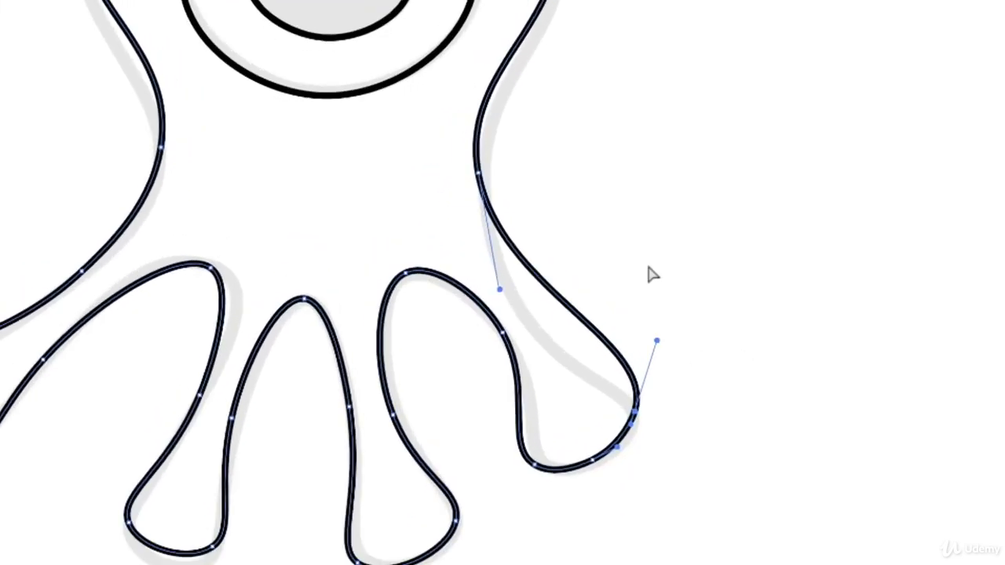
{"action": "left_click", "coordinate": [477, 173]}
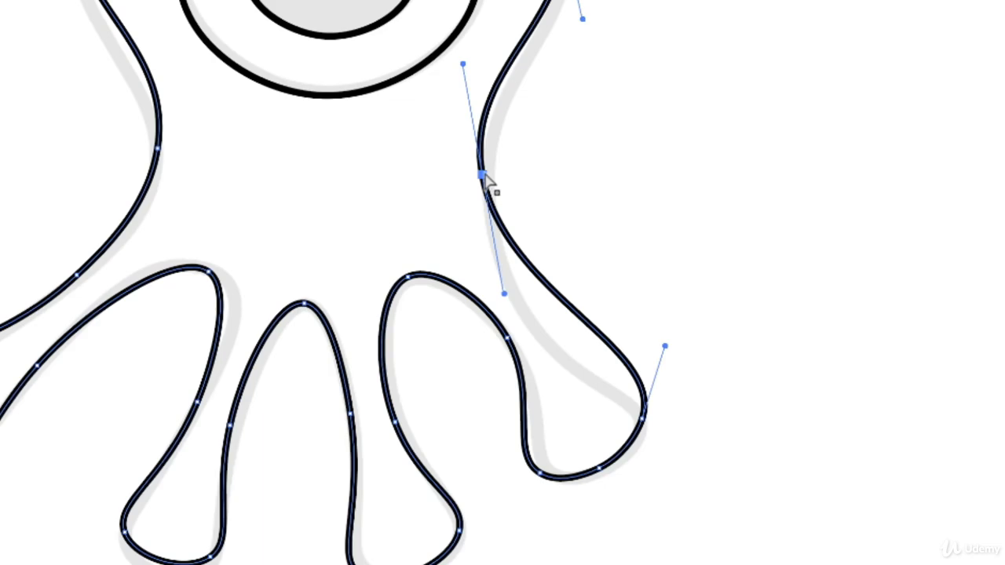
{"action": "left_click_drag", "start_coordinate": [484, 176], "coordinate": [488, 191]}
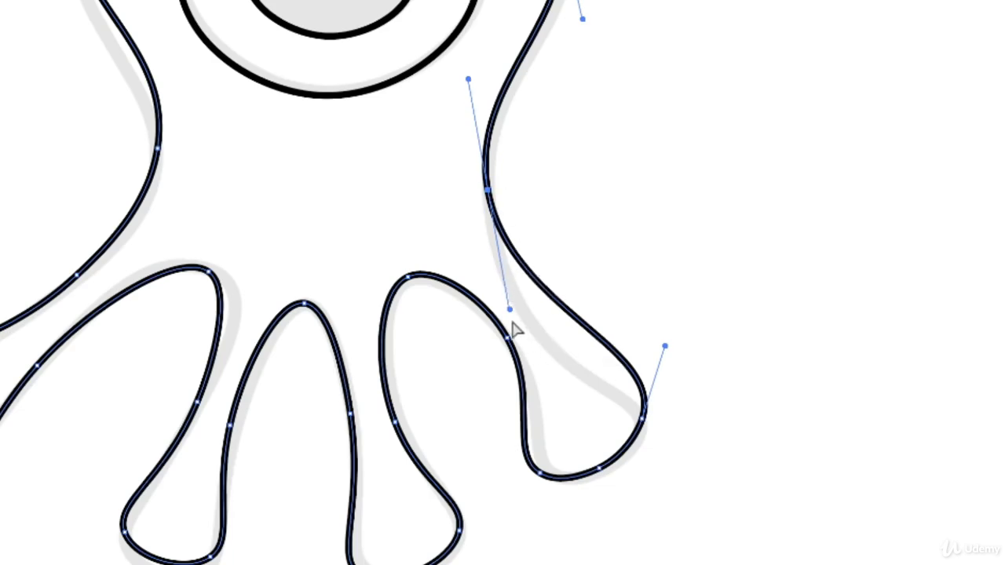
{"action": "left_click_drag", "start_coordinate": [511, 311], "coordinate": [528, 409]}
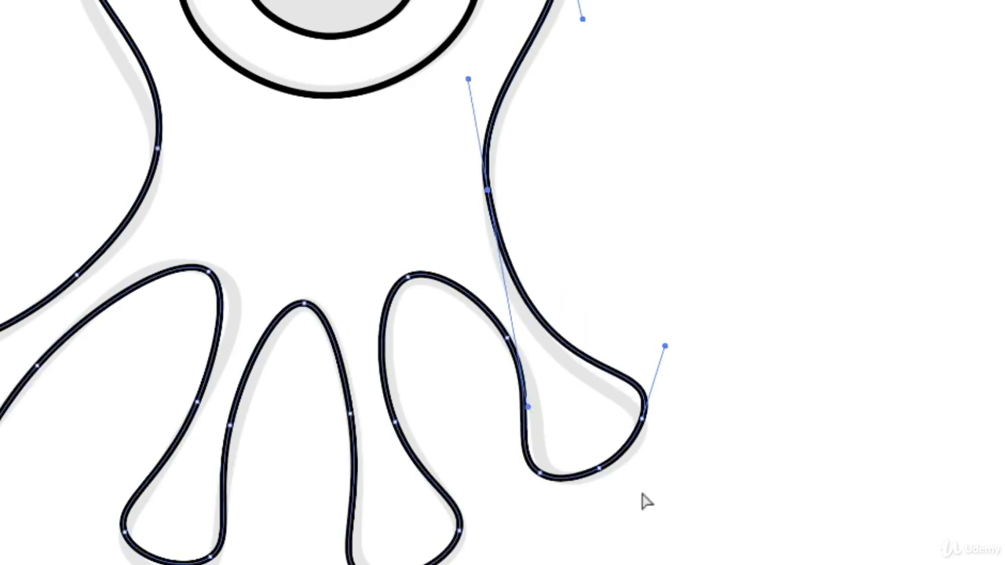
- Lower the far-right leg's outer tip anchor, shorten its upper handle, and nudge the tip's bottom anchor down onto the template
{"action": "left_click_drag", "start_coordinate": [644, 418], "coordinate": [640, 441]}
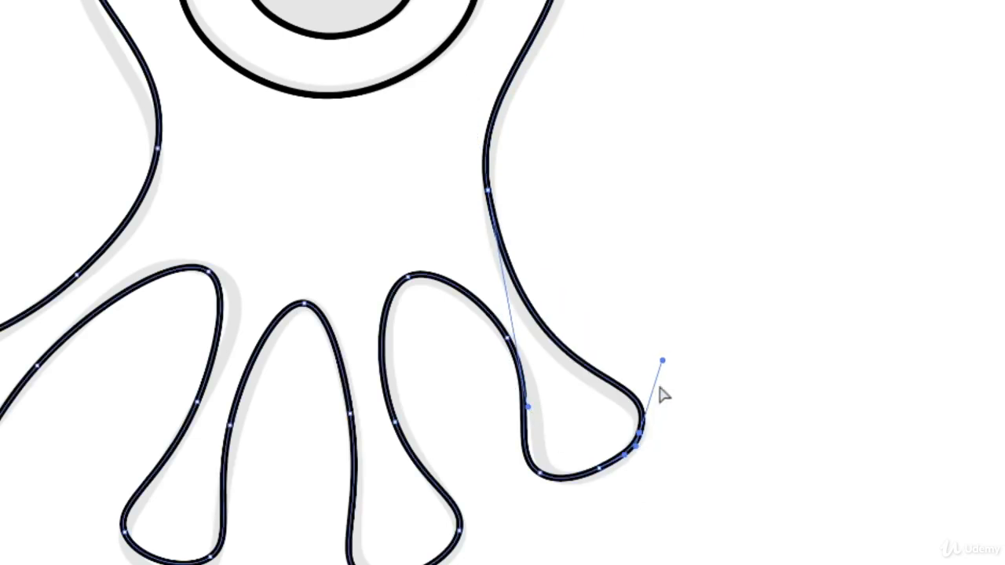
{"action": "left_click_drag", "start_coordinate": [662, 360], "coordinate": [657, 382]}
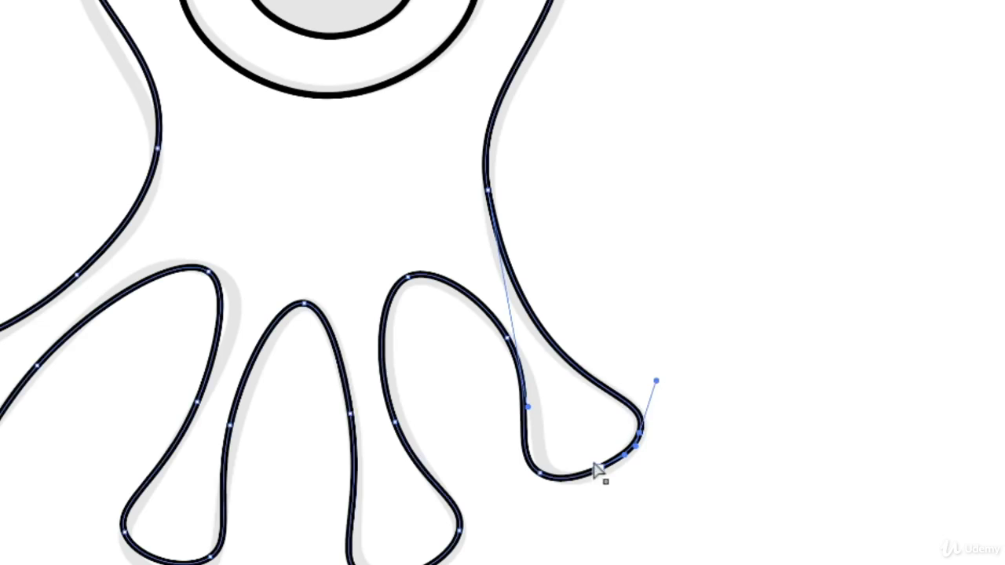
{"action": "left_click", "coordinate": [601, 476]}
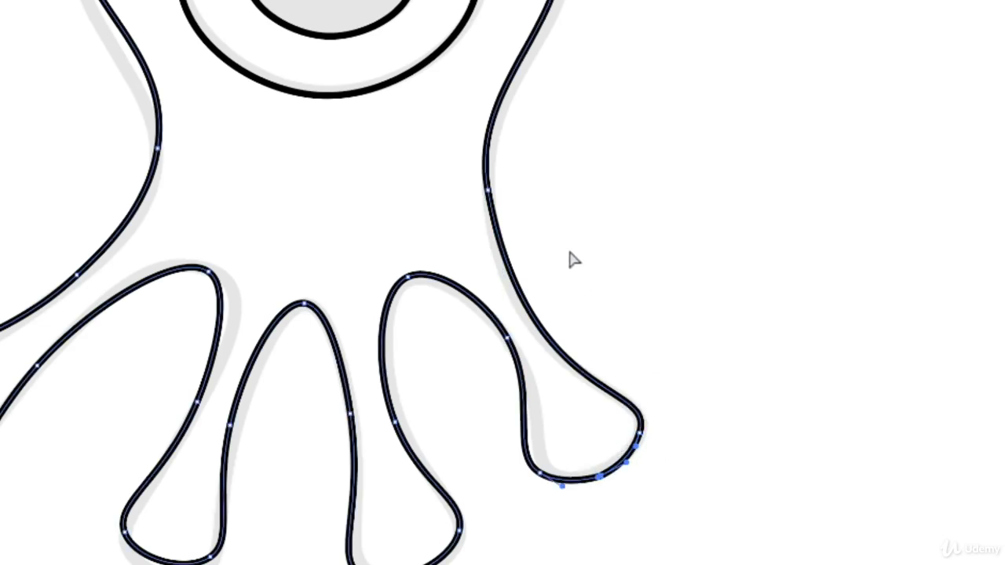
- Shorten the upper and lower handles of the body's right waist anchor, setting them nearly vertical to follow the template
{"action": "left_click_drag", "start_coordinate": [587, 134], "coordinate": [613, 282]}
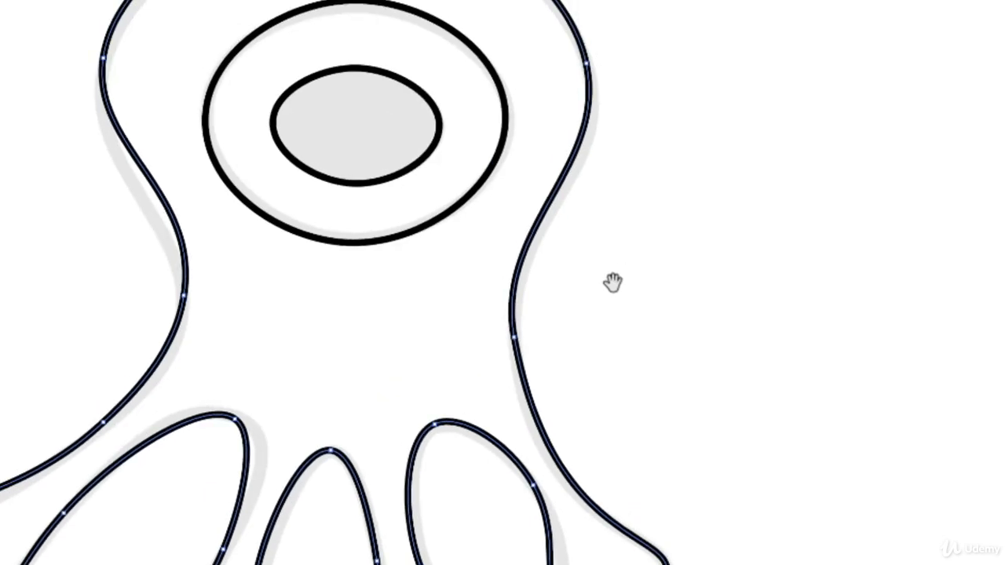
{"action": "left_click", "coordinate": [516, 338]}
{"action": "left_click", "coordinate": [506, 240]}
{"action": "key", "text": "ctrl+z"}
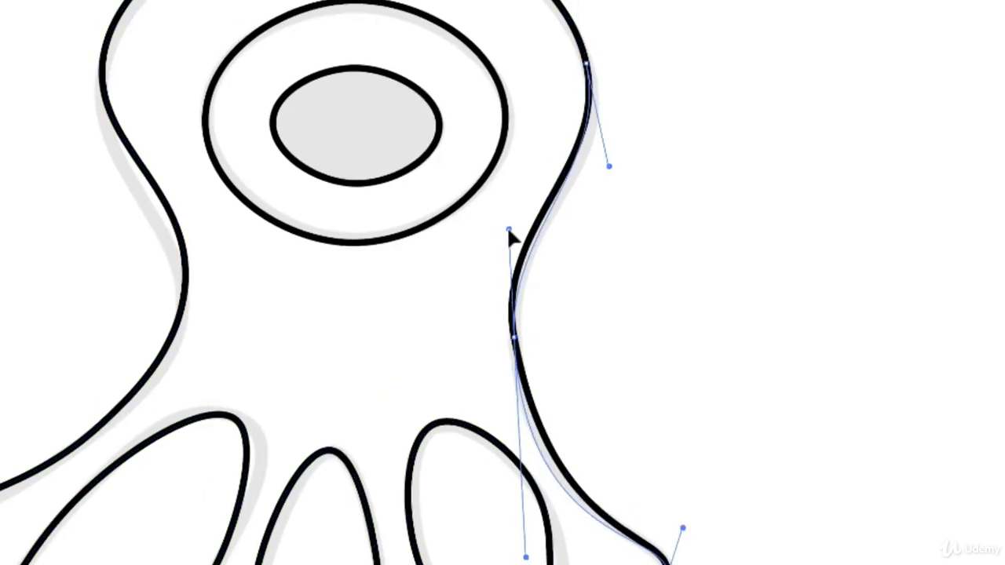
{"action": "left_click_drag", "start_coordinate": [506, 230], "coordinate": [510, 296]}
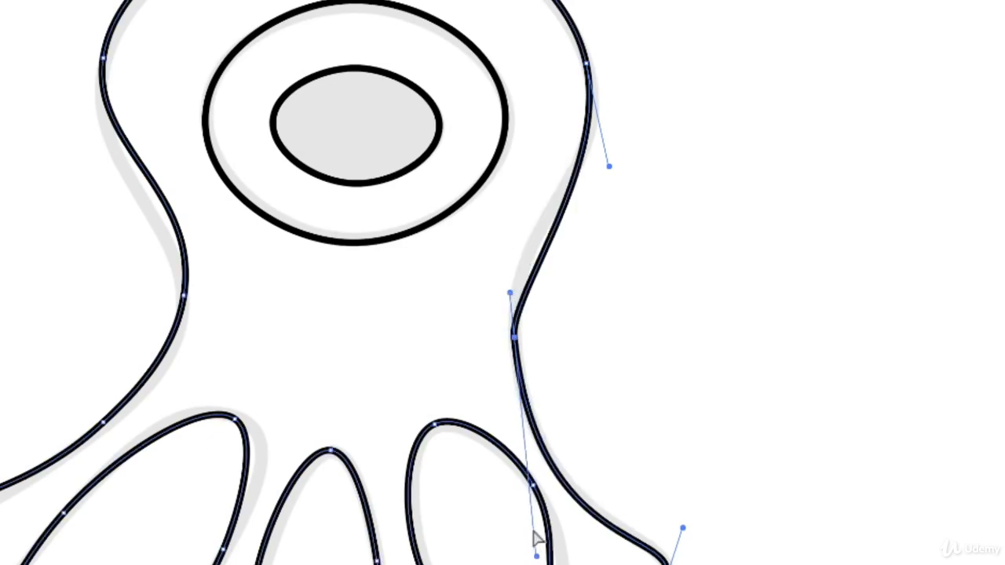
{"action": "left_click_drag", "start_coordinate": [537, 558], "coordinate": [522, 503]}
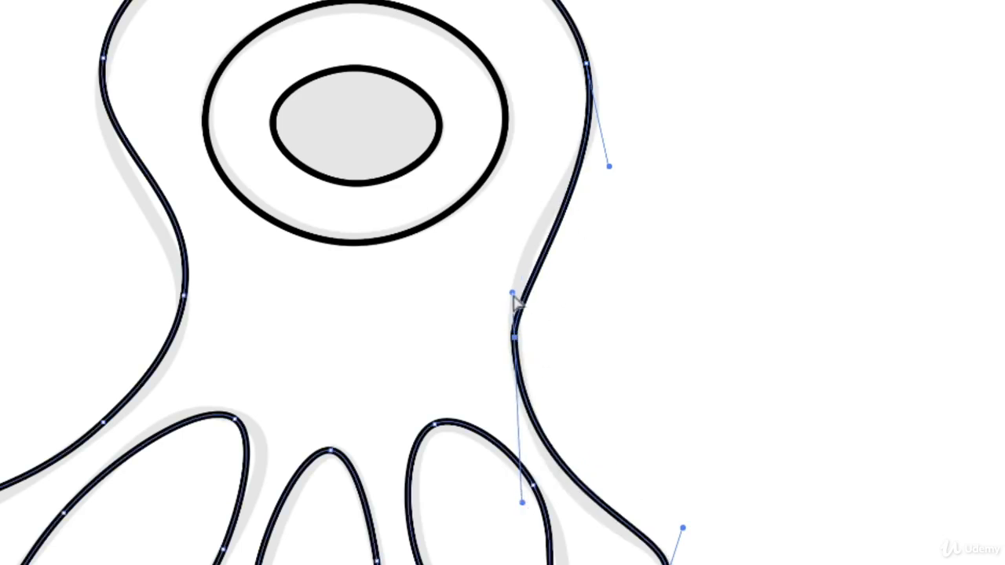
{"action": "left_click_drag", "start_coordinate": [512, 297], "coordinate": [512, 255]}
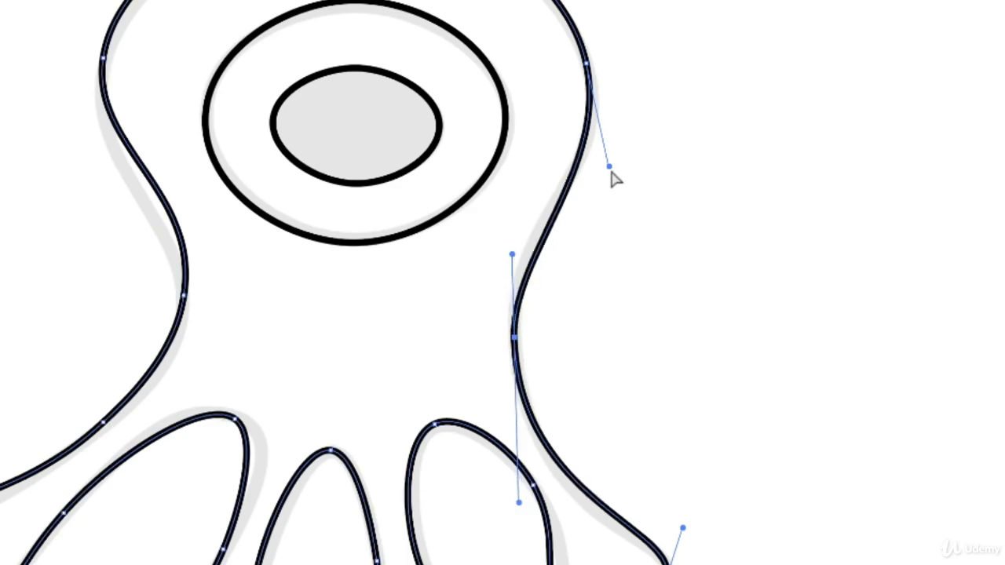
- Move the head's right-side anchor slightly outward and down, then rebalance its lower handle with the waist anchor's upper handle
{"action": "left_click_drag", "start_coordinate": [588, 63], "coordinate": [592, 72]}
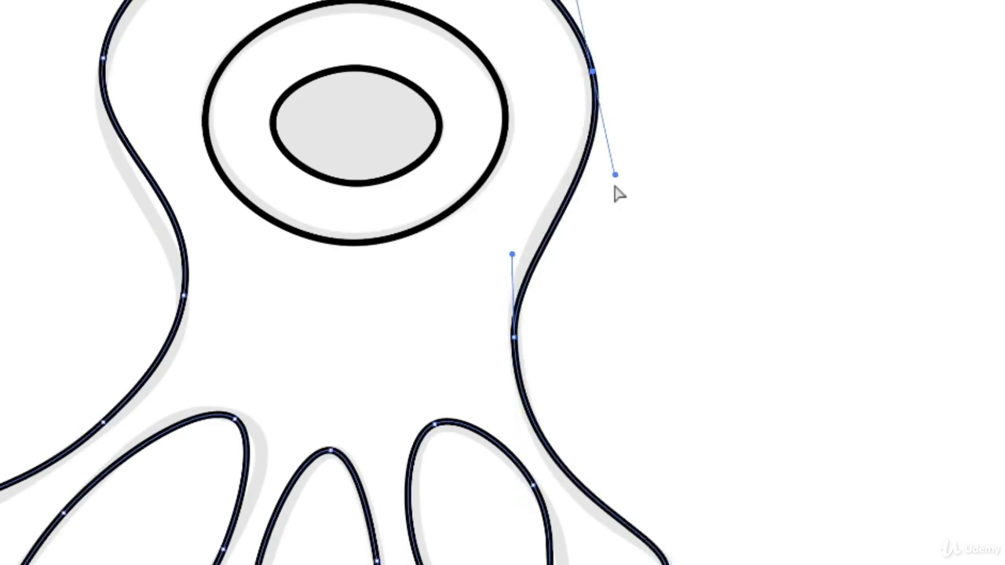
{"action": "left_click_drag", "start_coordinate": [616, 176], "coordinate": [605, 157]}
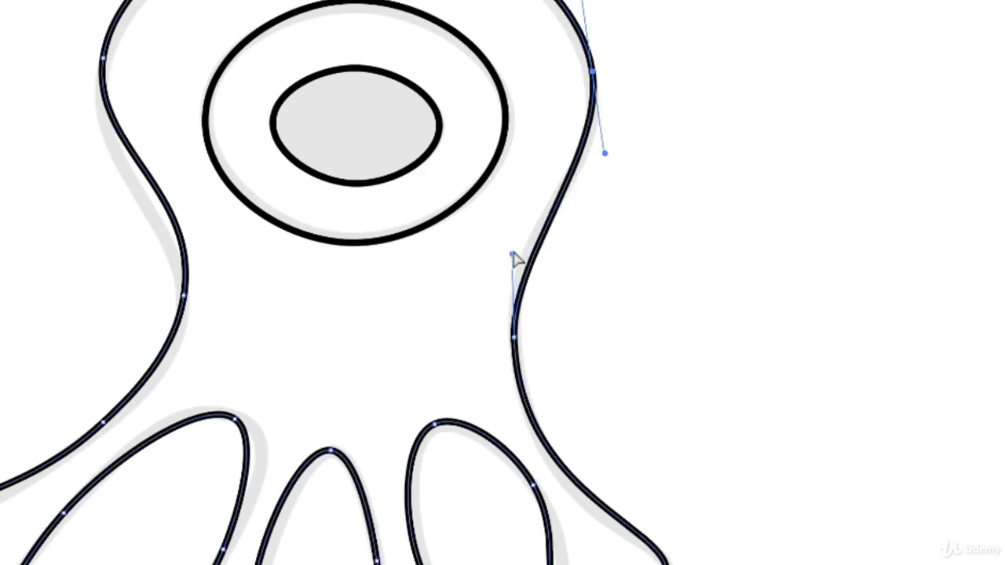
{"action": "left_click_drag", "start_coordinate": [512, 255], "coordinate": [505, 234]}
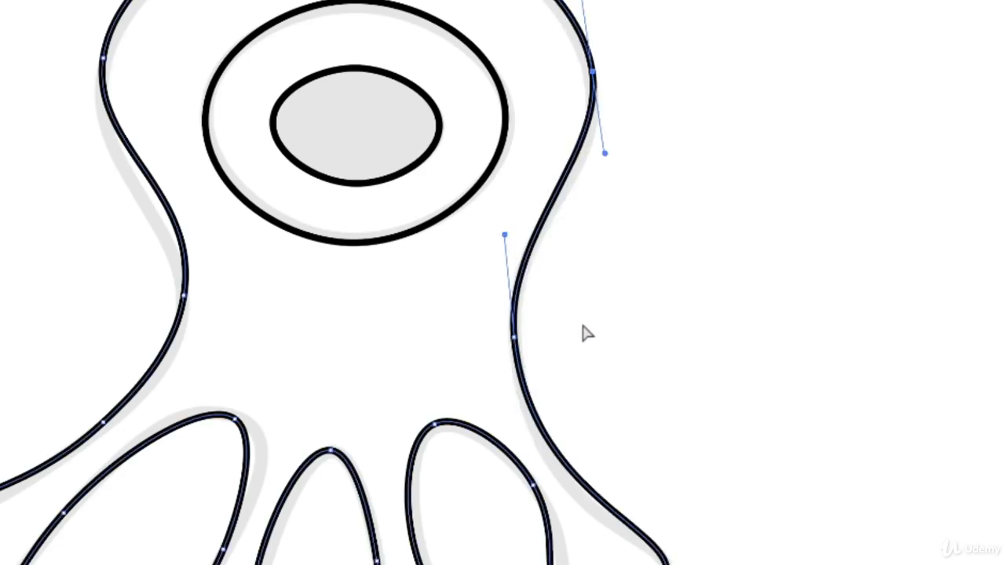
- Extend the lower handle of the head's left-side anchor down toward the waist to widen the curve onto the template
{"action": "left_click_drag", "start_coordinate": [684, 271], "coordinate": [792, 500]}
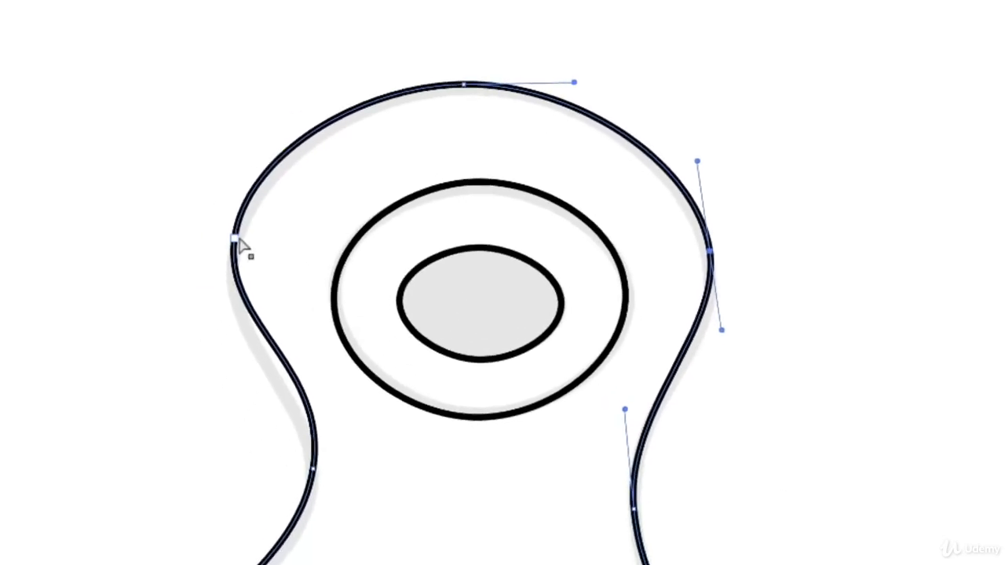
{"action": "left_click", "coordinate": [202, 311]}
{"action": "left_click_drag", "start_coordinate": [250, 260], "coordinate": [254, 313]}
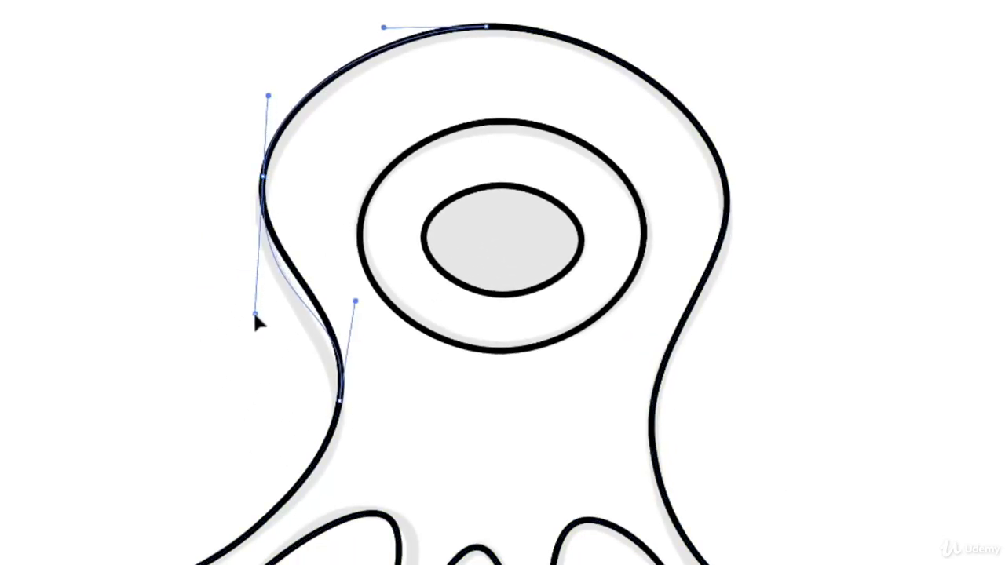
- Lower the left waist anchor slightly with a shorter upper handle, and tilt the head's left-side anchor handles slightly inward at the top
{"action": "left_click", "coordinate": [340, 406]}
{"action": "left_click_drag", "start_coordinate": [338, 407], "coordinate": [337, 415]}
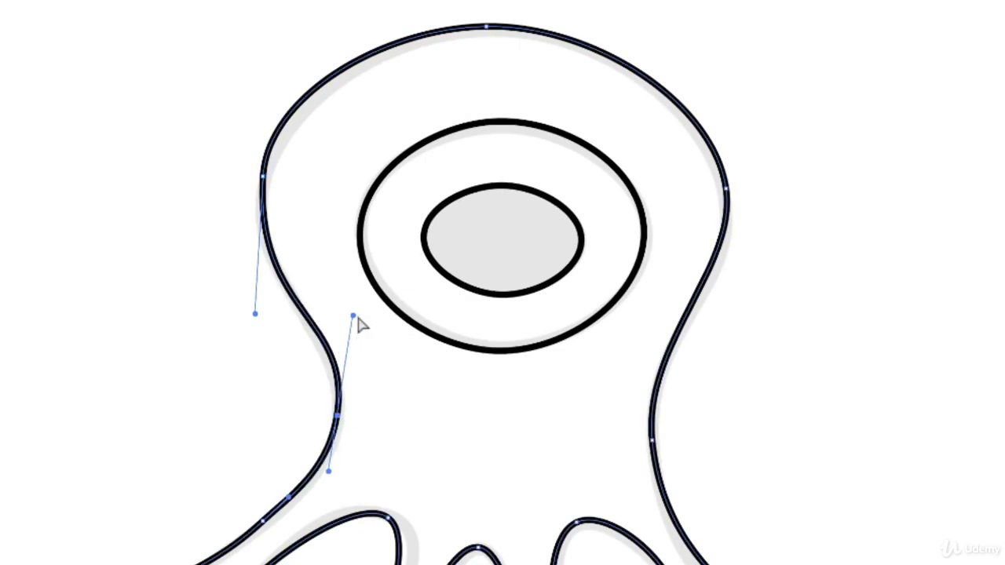
{"action": "left_click_drag", "start_coordinate": [353, 317], "coordinate": [351, 332]}
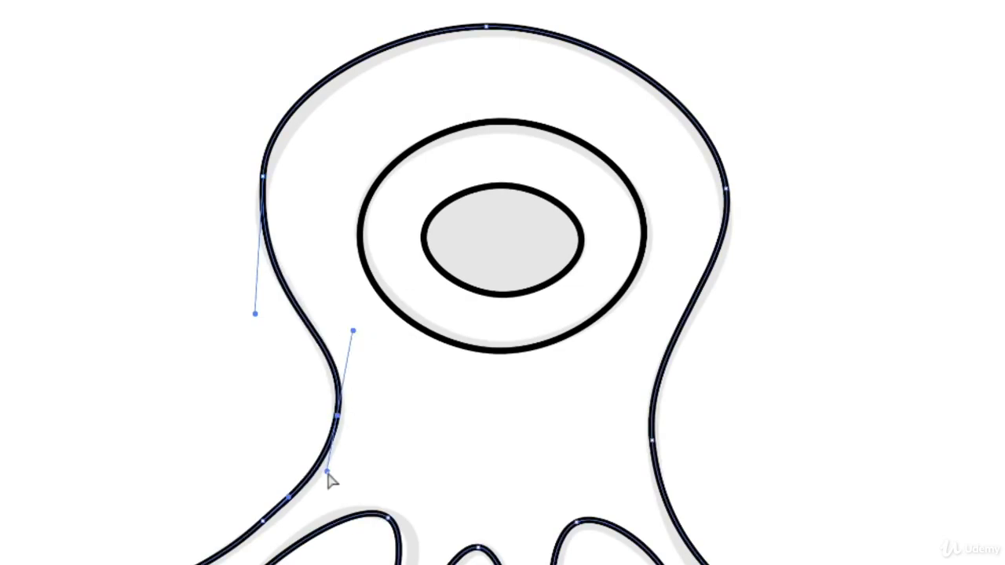
{"action": "left_click", "coordinate": [264, 177]}
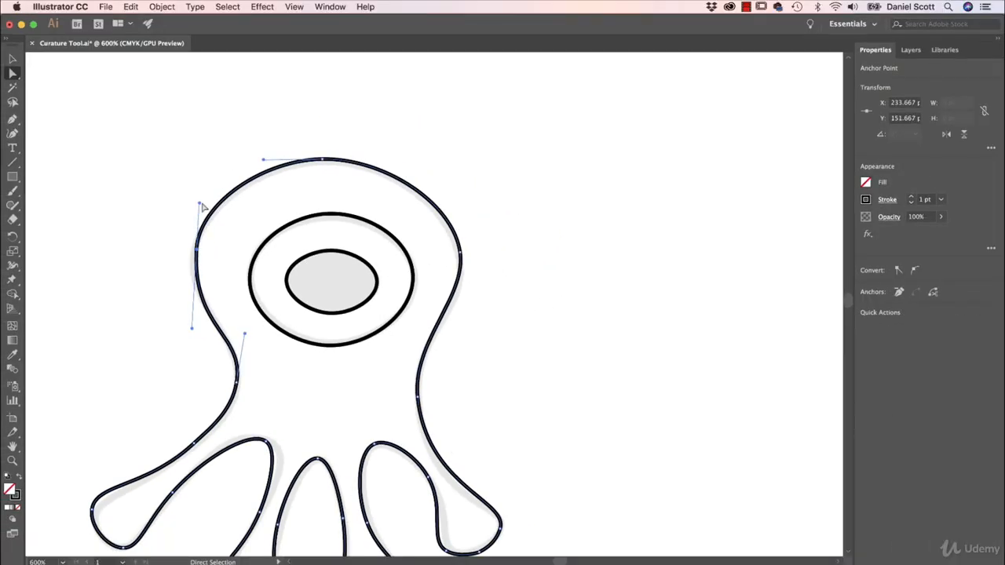
{"action": "left_click_drag", "start_coordinate": [200, 206], "coordinate": [203, 207]}
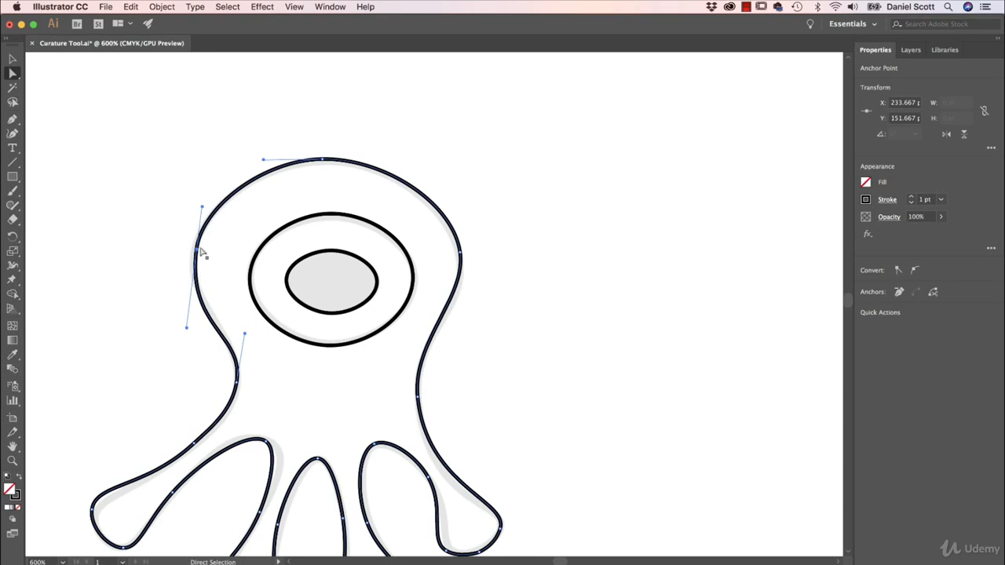
- With the Curvature tool, delete two extra anchors at the far-right leg's tip and add one on its outer edge, pulled inward onto the template
{"action": "left_click", "coordinate": [13, 134]}
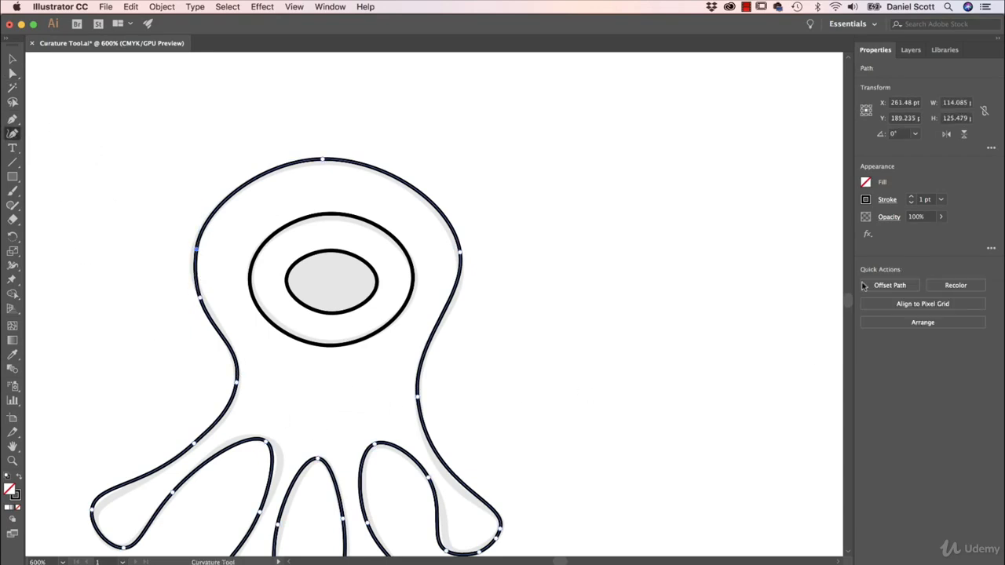
{"action": "scroll", "coordinate": [783, 337], "scroll_direction": "down", "scroll_amount": 2}
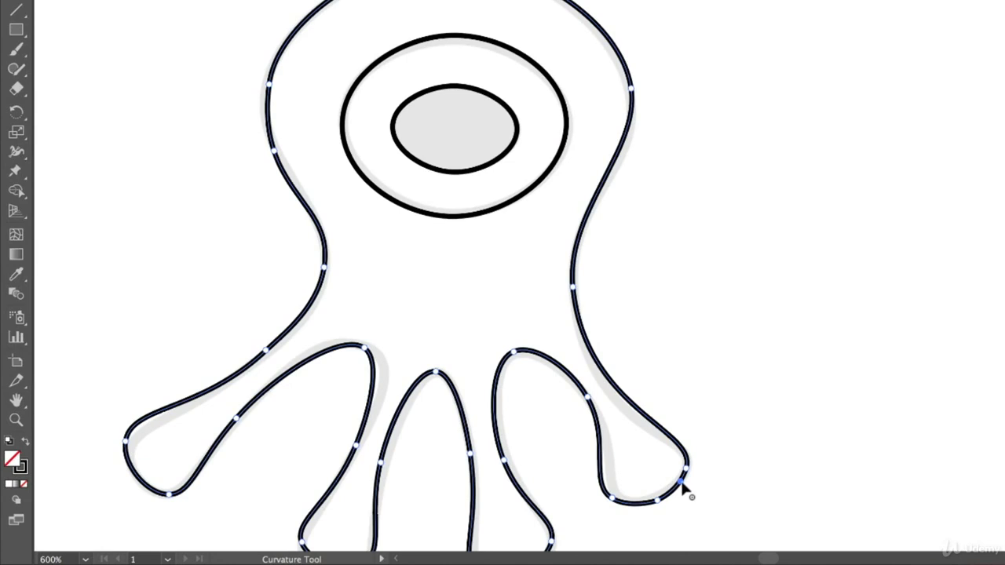
{"action": "key", "text": "Delete"}
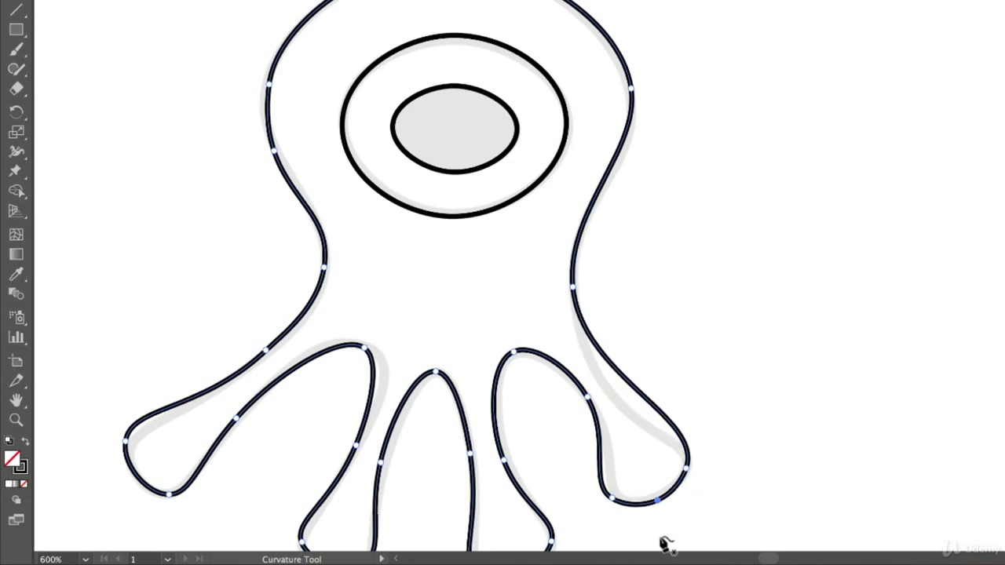
{"action": "key", "text": "Delete"}
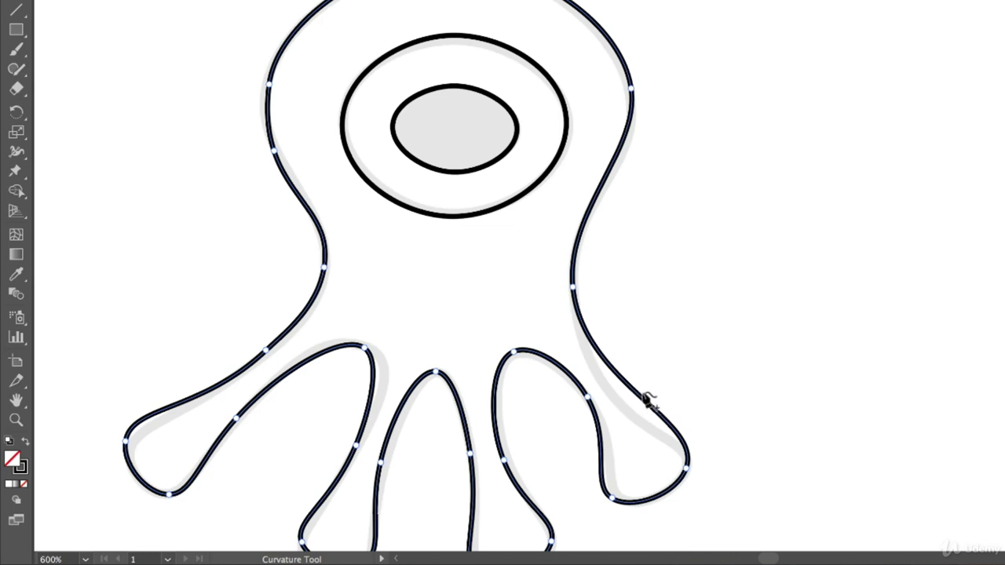
{"action": "left_click", "coordinate": [641, 401]}
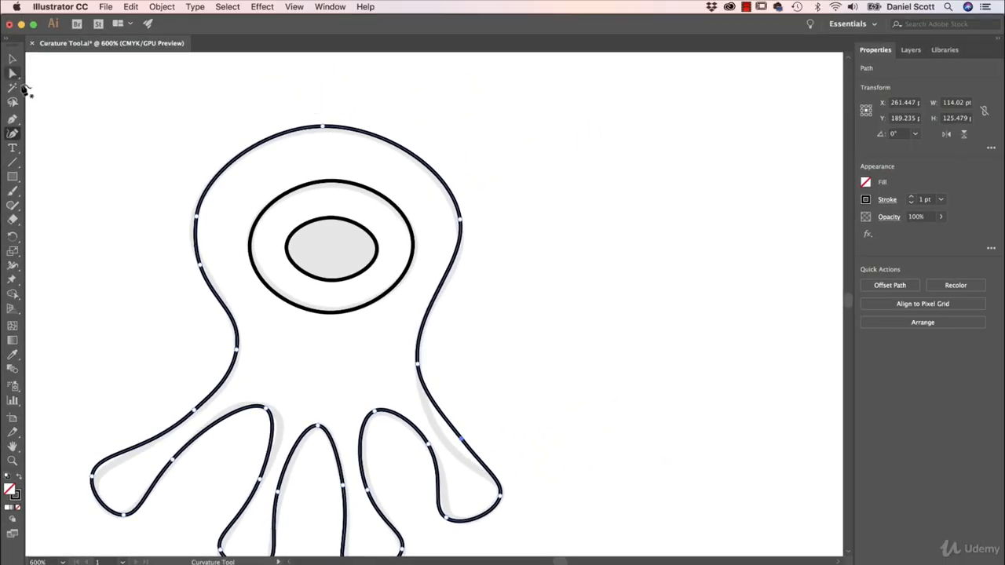
{"action": "left_click_drag", "start_coordinate": [463, 446], "coordinate": [452, 451]}
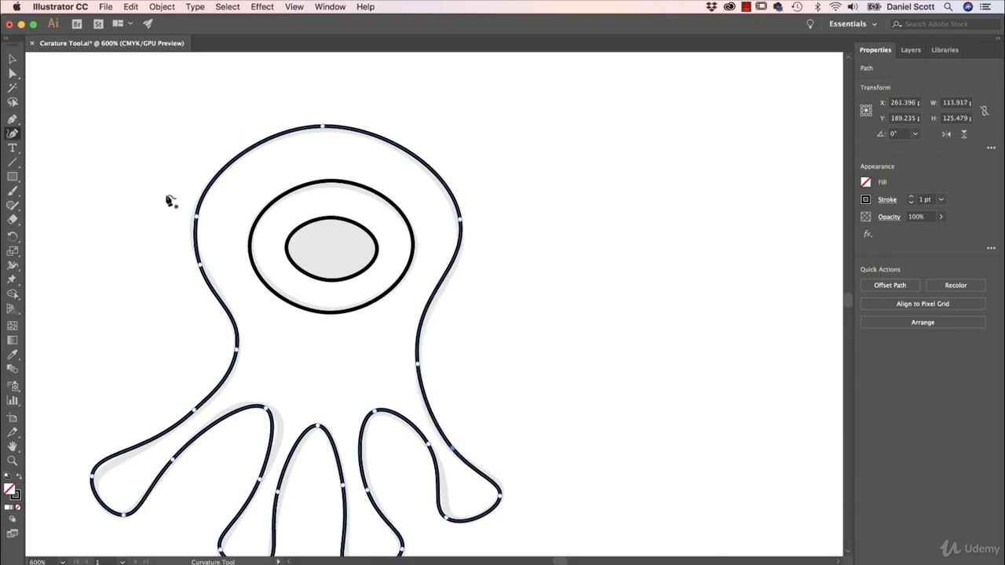
- With Direct Selection, extend the lower handle of the head's right-side anchor slightly, and deselect the body outline
{"action": "left_click", "coordinate": [16, 73]}
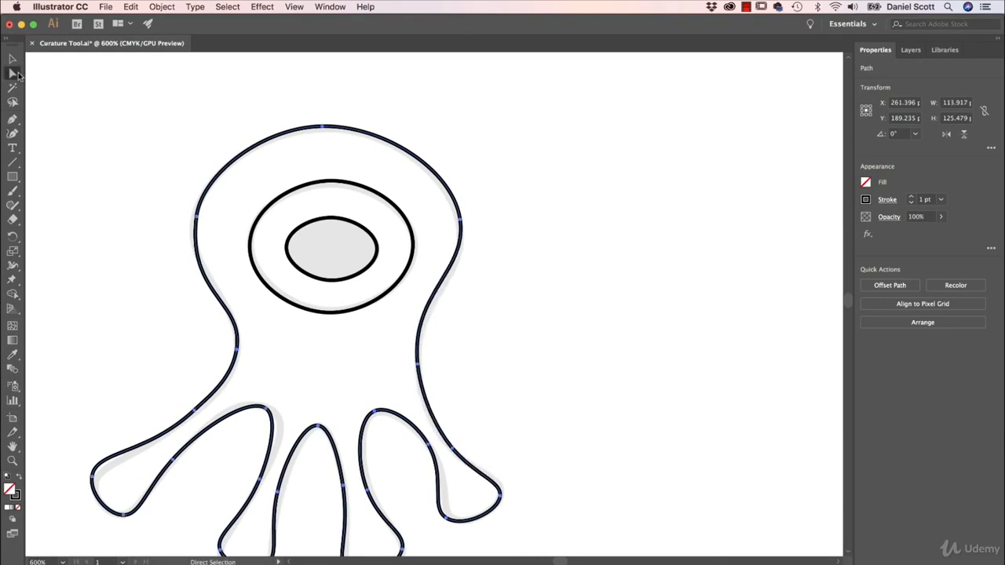
{"action": "left_click", "coordinate": [461, 225]}
{"action": "left_click_drag", "start_coordinate": [469, 274], "coordinate": [470, 285]}
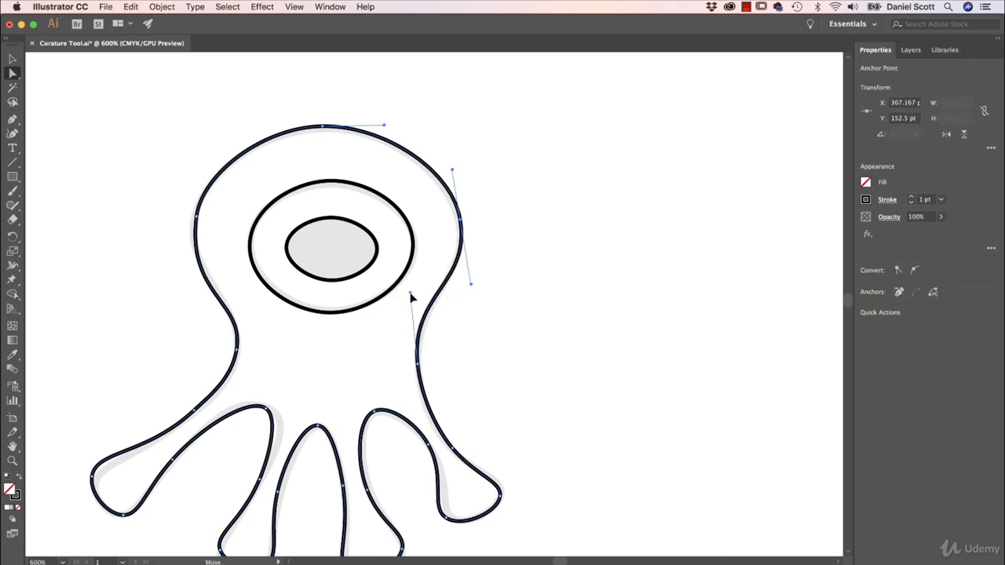
{"action": "left_click", "coordinate": [536, 333]}
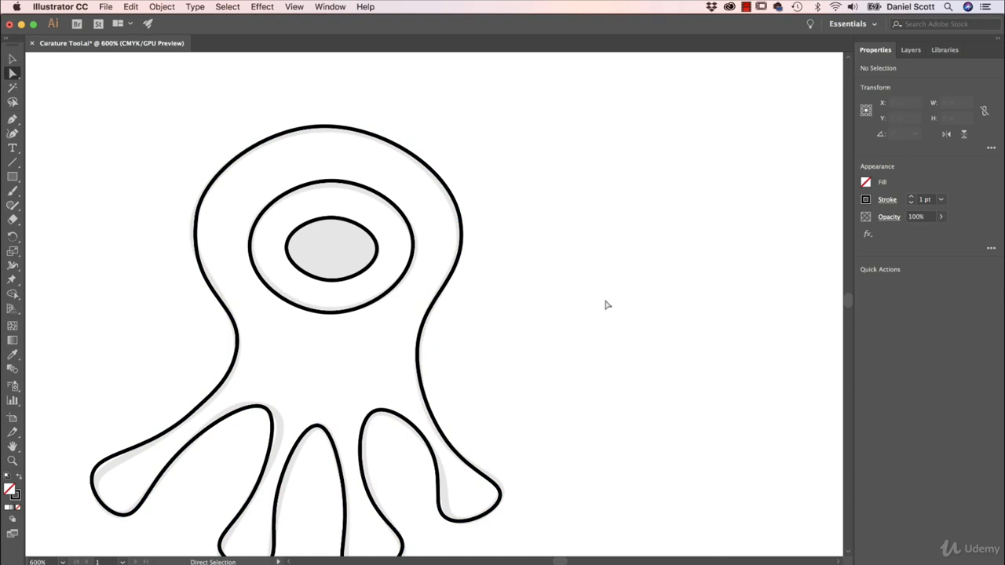
- Try to trace the crown template with smooth Curvature points from its upper-left tip around the base to the middle peak
{"action": "left_click_drag", "start_coordinate": [663, 306], "coordinate": [155, 294]}
{"action": "left_click_drag", "start_coordinate": [599, 337], "coordinate": [313, 336]}
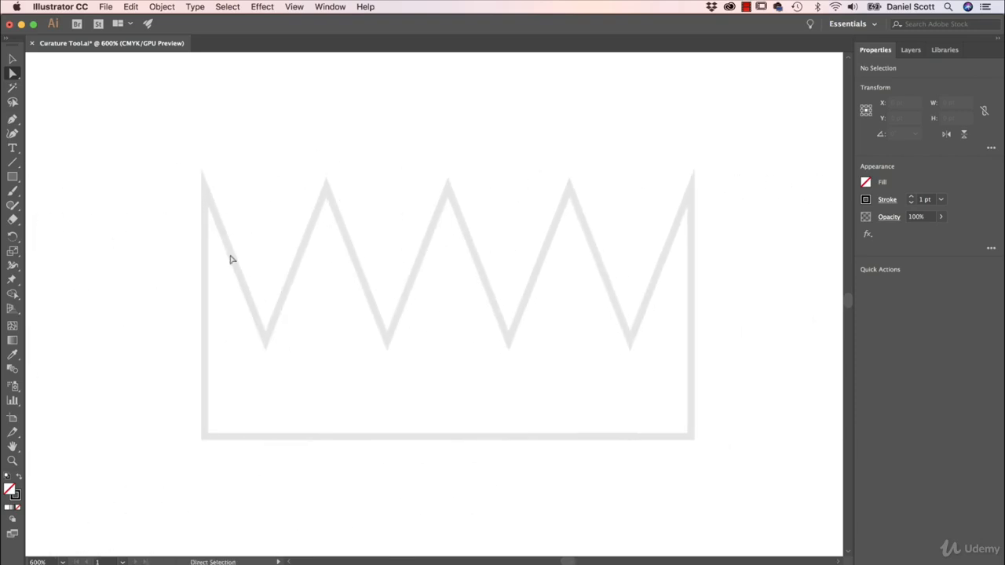
{"action": "left_click", "coordinate": [13, 134]}
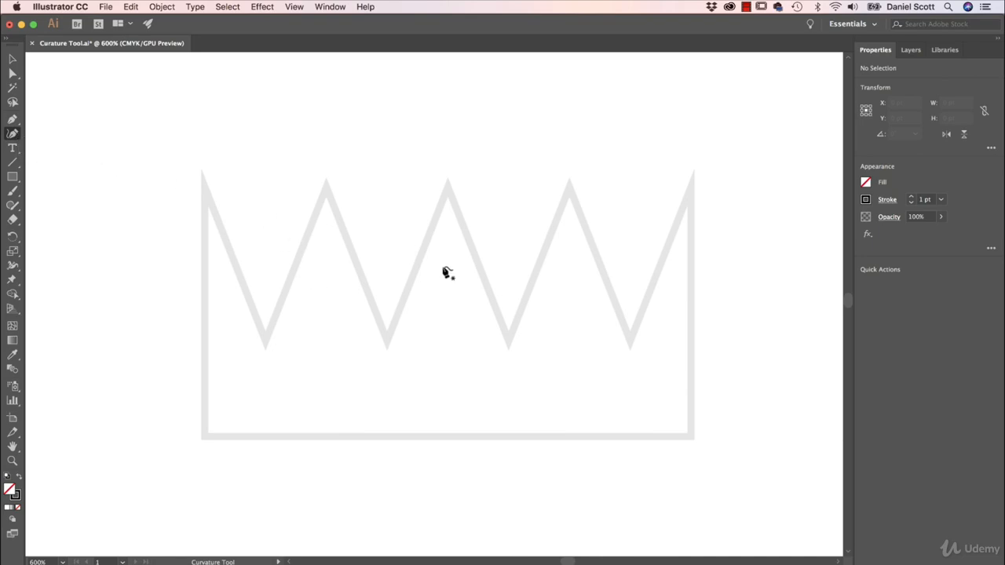
{"action": "left_click", "coordinate": [204, 185]}
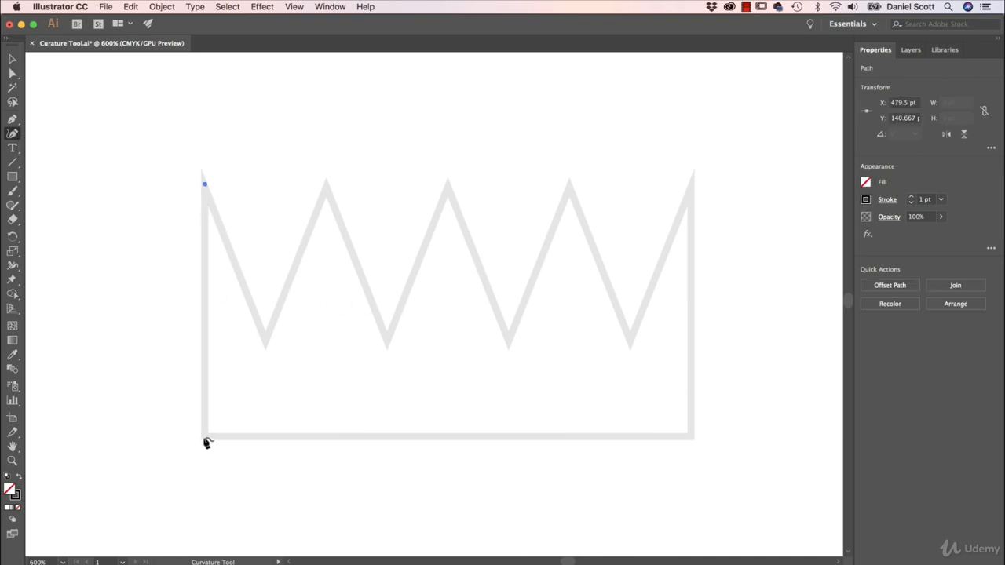
{"action": "left_click", "coordinate": [204, 437]}
{"action": "left_click", "coordinate": [690, 439]}
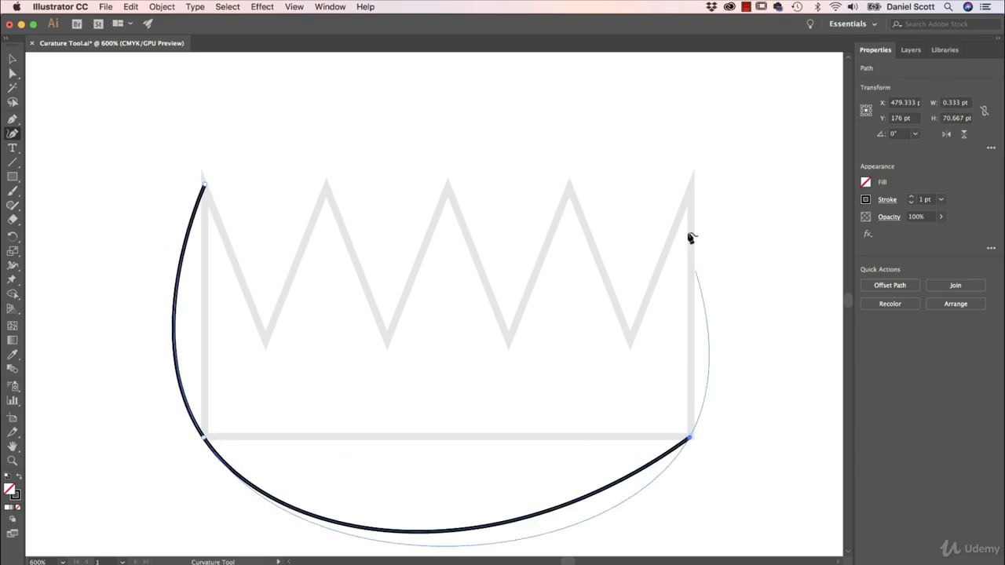
{"action": "left_click", "coordinate": [693, 180]}
{"action": "left_click", "coordinate": [626, 341]}
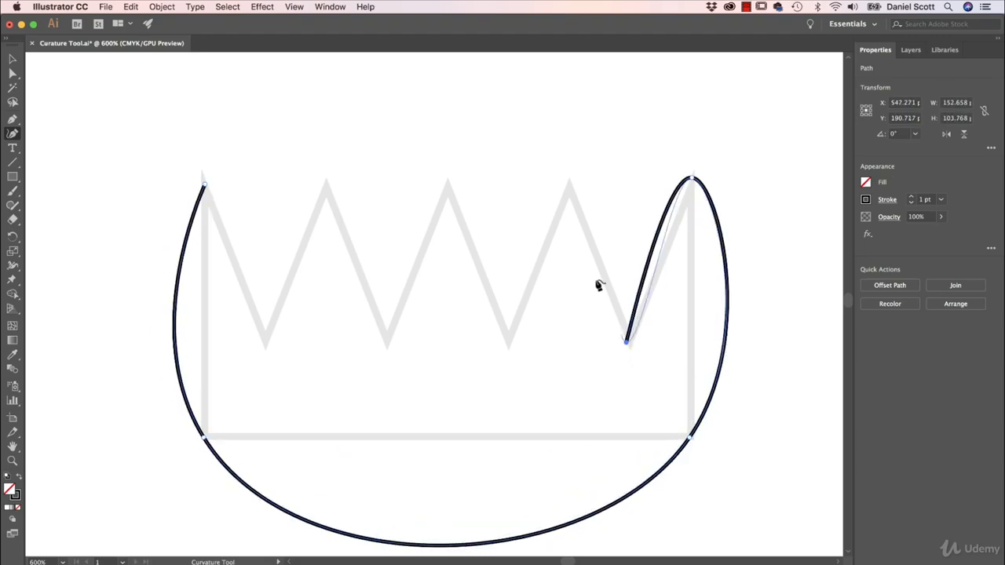
{"action": "left_click", "coordinate": [573, 184]}
{"action": "left_click", "coordinate": [507, 338]}
{"action": "left_click", "coordinate": [446, 187]}
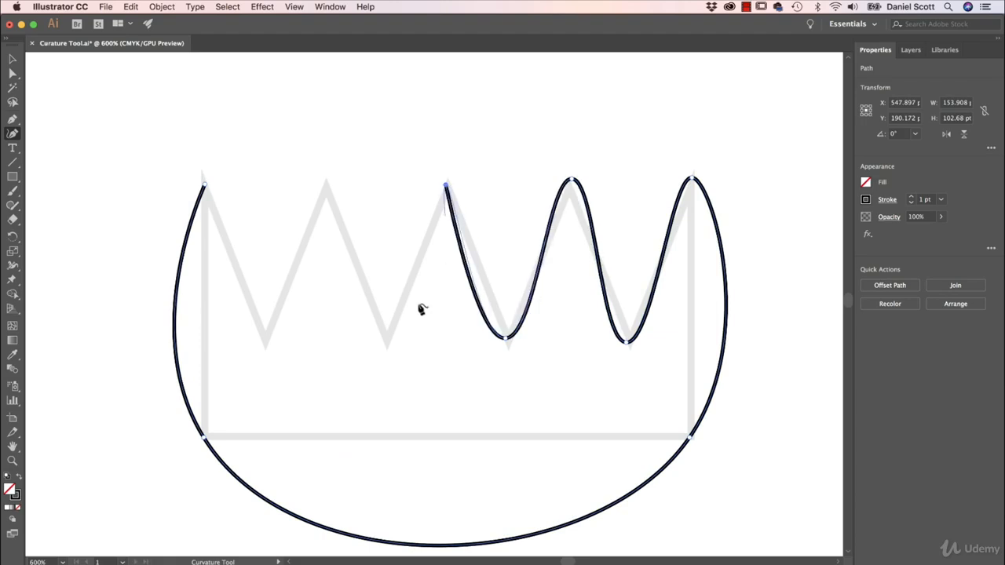
- Undo every point of the curved crown trace
{"action": "key", "text": "super+z"}
{"action": "key", "text": "super+z"}
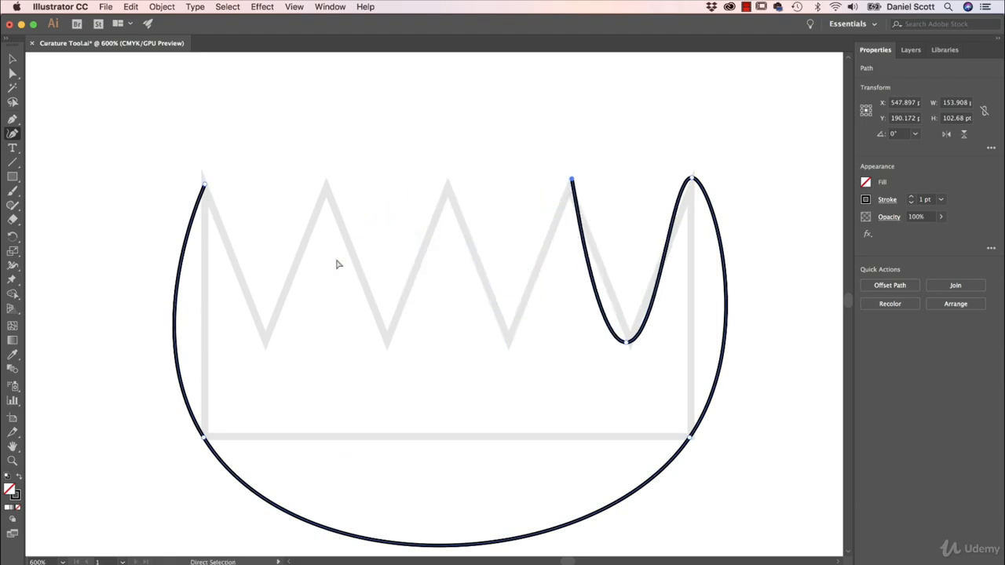
{"action": "key", "text": "super+z"}
{"action": "key", "text": "super+z"}
{"action": "key", "text": "super+z"}
{"action": "key", "text": "super+z"}
{"action": "key", "text": "super+z"}
{"action": "key", "text": "super+z"}
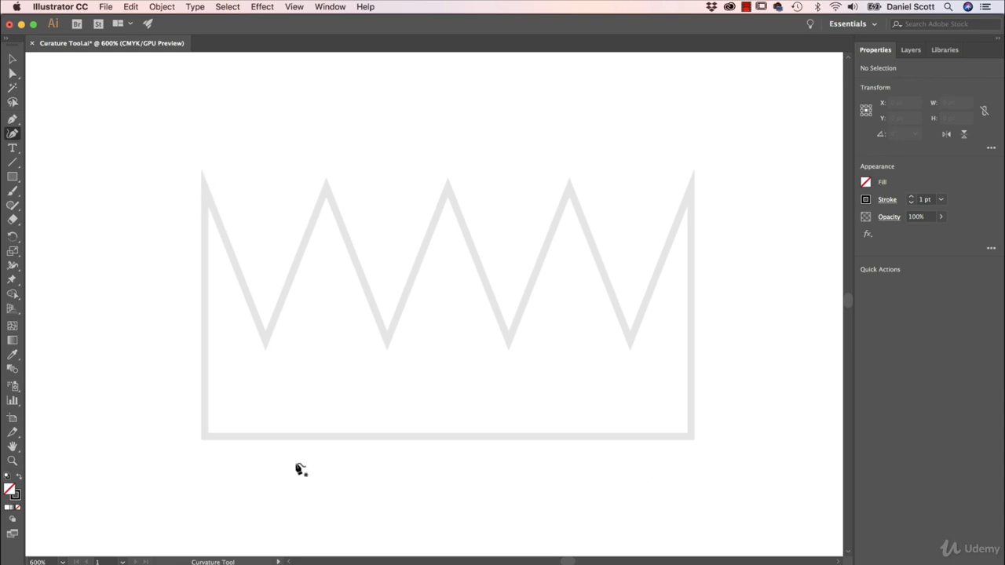
- With the Curvature tool, trace the crown from its upper-left tip around both base corners to its upper-right tip, using corner points
{"action": "left_click", "coordinate": [204, 186]}
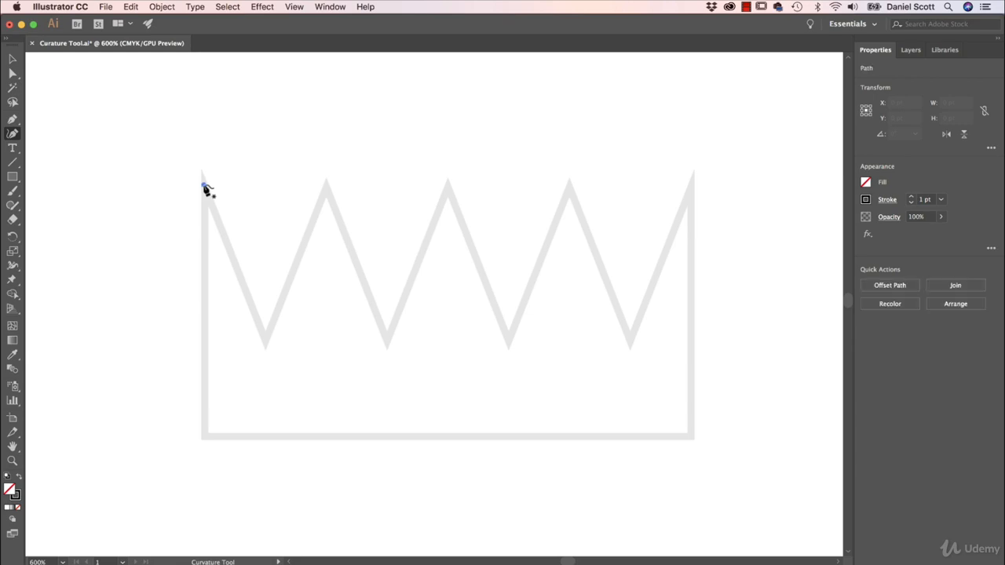
{"action": "left_click", "coordinate": [205, 436]}
{"action": "left_click", "coordinate": [690, 436]}
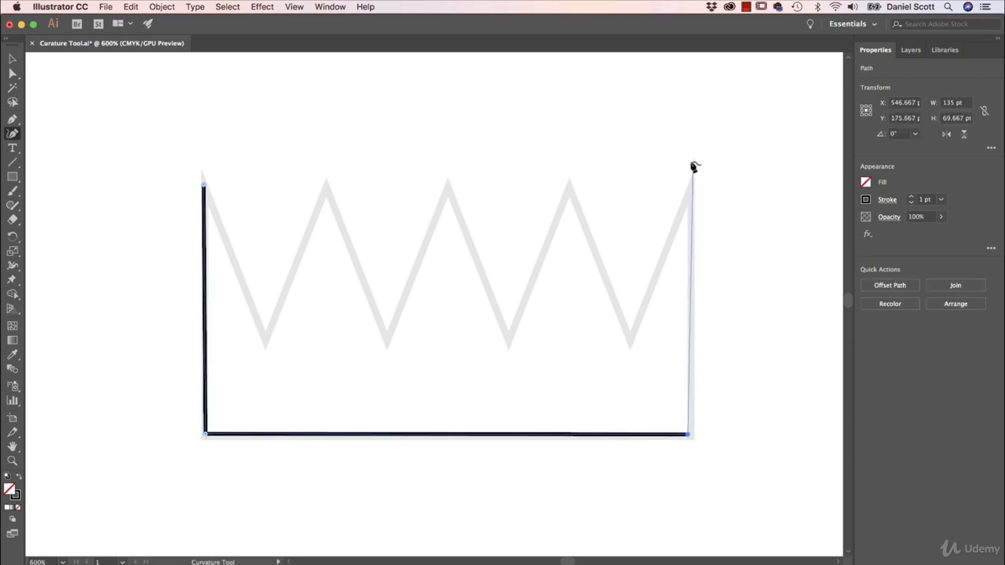
{"action": "left_click", "coordinate": [691, 183]}
- Continue the crown's zigzag from the upper-right tip through the first valley and peak to the second valley, making each point a corner
{"action": "left_click", "coordinate": [630, 337]}
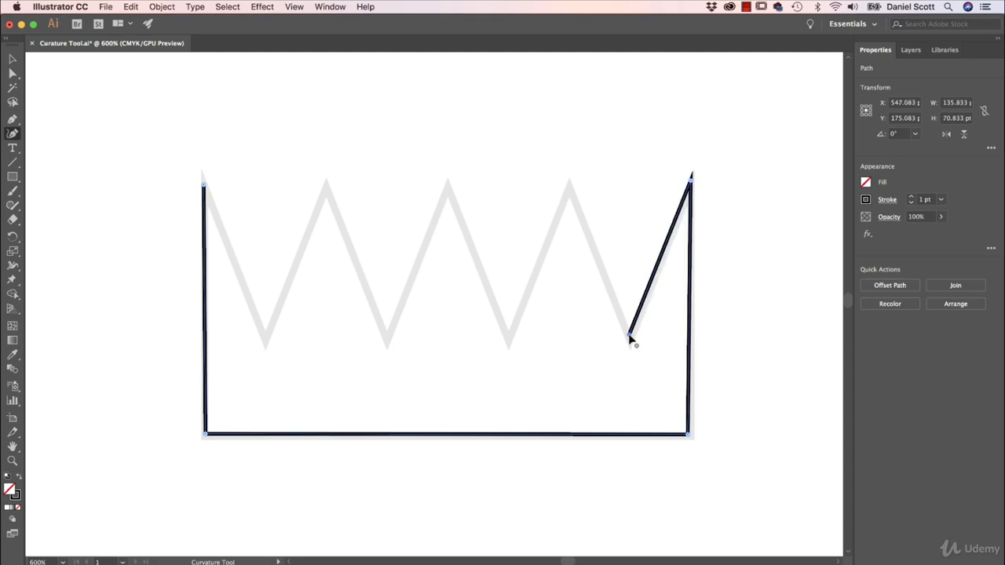
{"action": "left_click", "coordinate": [568, 186]}
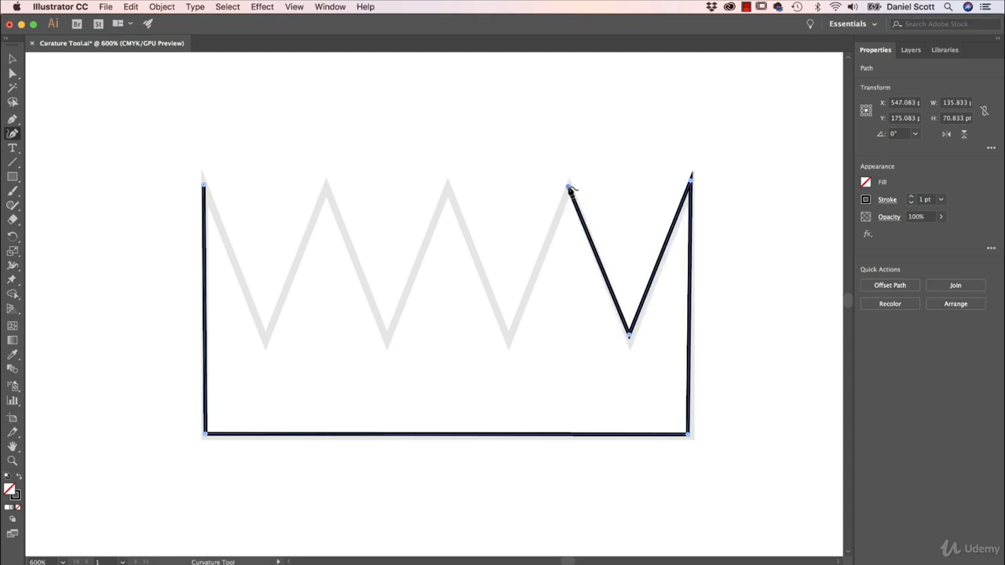
{"action": "left_click", "coordinate": [511, 339]}
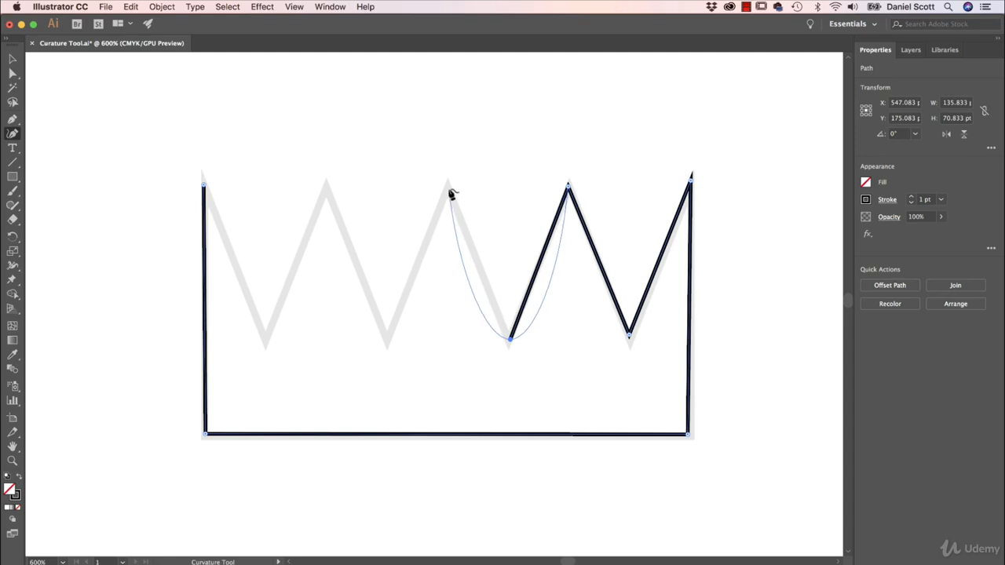
{"action": "key", "text": "Escape"}
{"action": "left_click", "coordinate": [510, 340]}
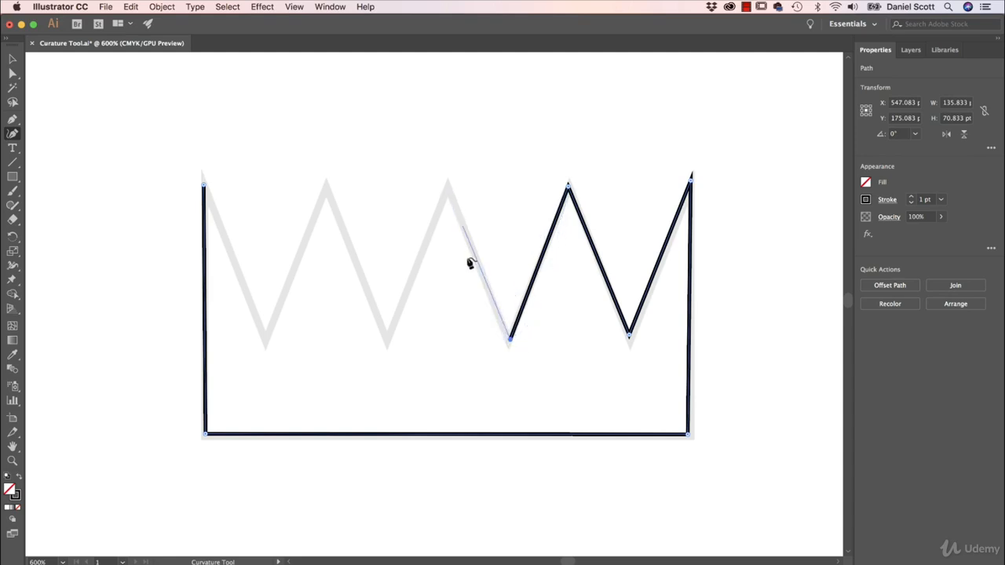
- Trace the crown's remaining peaks and valleys with corner points and close the path at the upper-left tip
{"action": "left_click", "coordinate": [447, 187]}
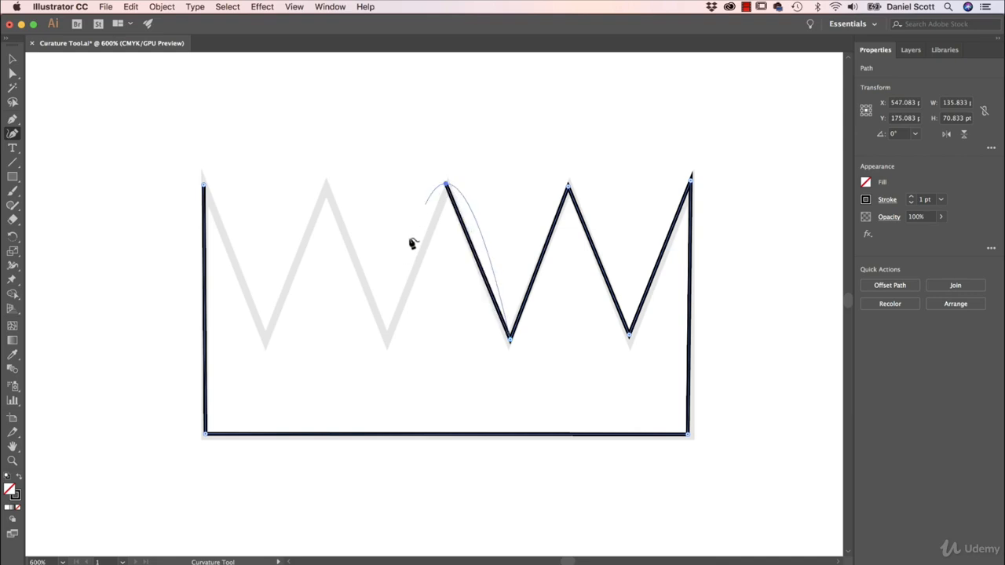
{"action": "left_click", "coordinate": [386, 340]}
{"action": "left_click", "coordinate": [327, 186]}
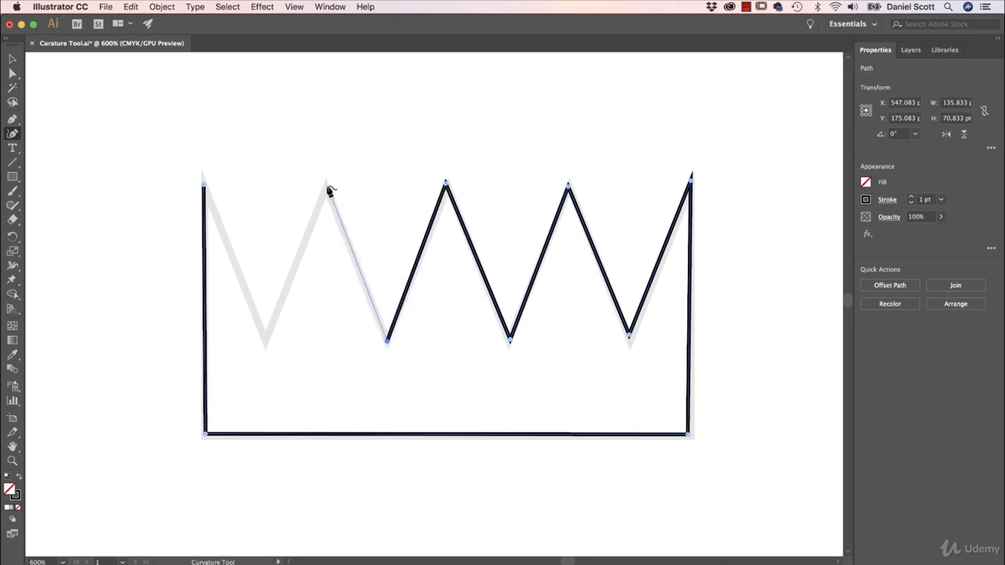
{"action": "left_click", "coordinate": [266, 337]}
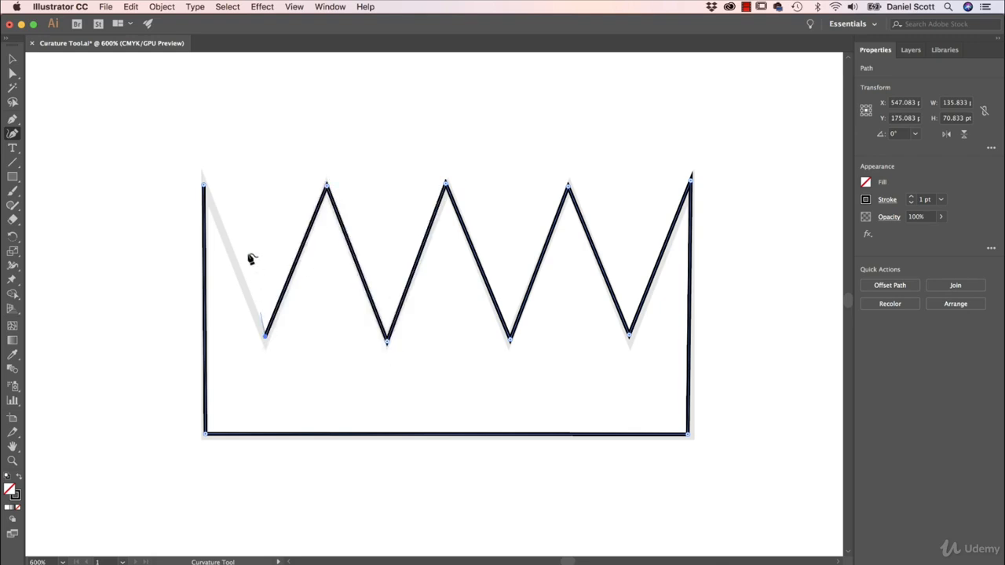
{"action": "left_click", "coordinate": [204, 187]}
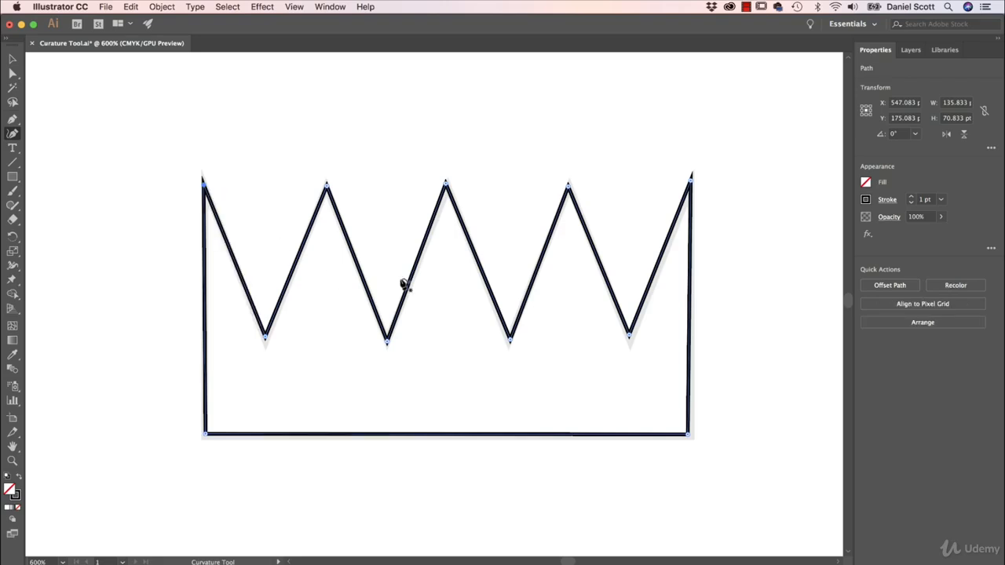
{"action": "scroll", "coordinate": [317, 249], "scroll_direction": "left", "scroll_amount": 15}
{"action": "scroll", "coordinate": [724, 267], "scroll_direction": "down", "scroll_amount": 8}
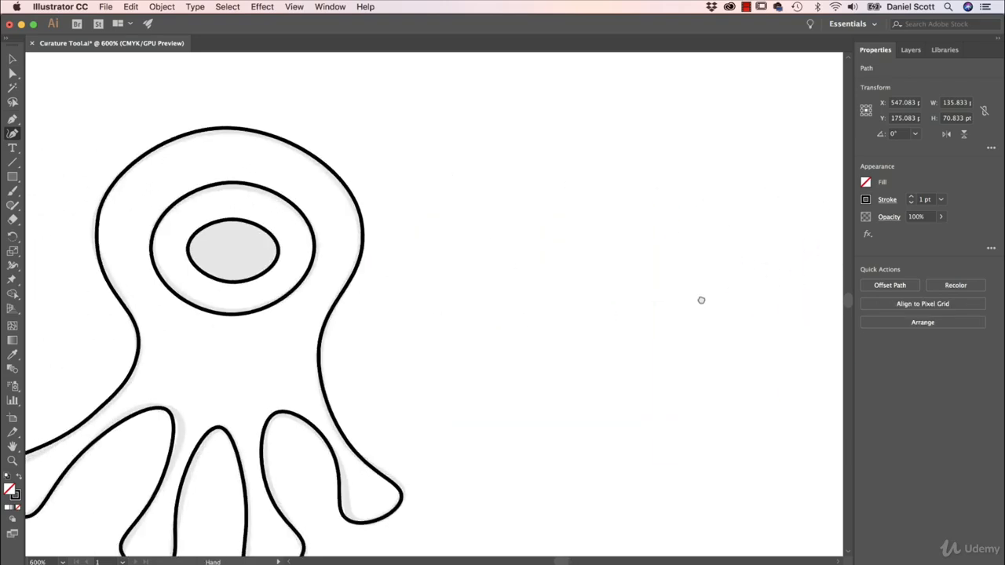
{"action": "scroll", "coordinate": [503, 214], "scroll_direction": "right", "scroll_amount": 15}
{"action": "scroll", "coordinate": [332, 311], "scroll_direction": "up", "scroll_amount": 3}
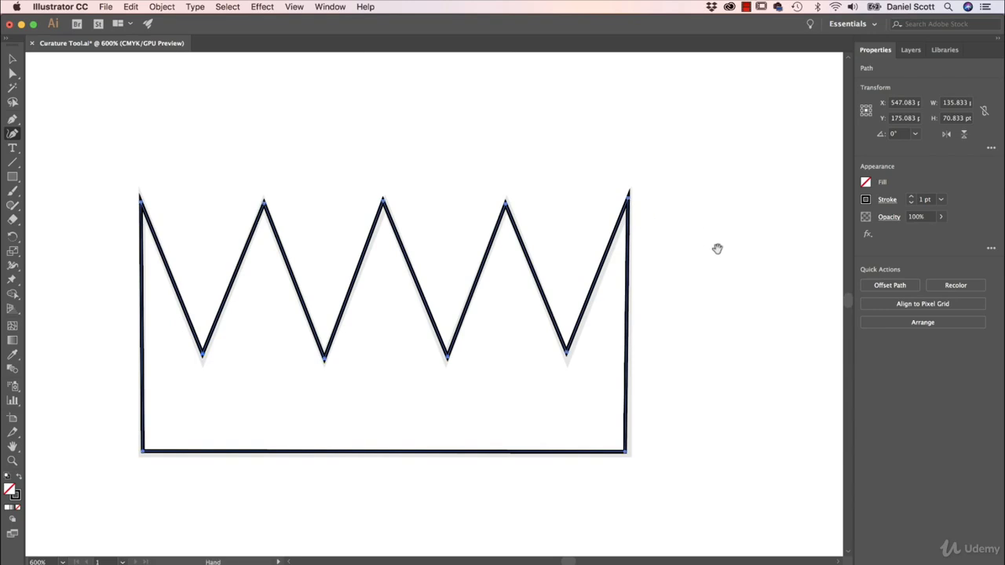
- Trace the hooded figure template from its lower-right base corner up the curved body side and around the rectangular raised arm to the shoulder
{"action": "scroll", "coordinate": [717, 247], "scroll_direction": "left", "scroll_amount": 15}
{"action": "scroll", "coordinate": [717, 246], "scroll_direction": "down", "scroll_amount": 5}
{"action": "scroll", "coordinate": [462, 321], "scroll_direction": "down", "scroll_amount": 8}
{"action": "scroll", "coordinate": [462, 321], "scroll_direction": "left", "scroll_amount": 5}
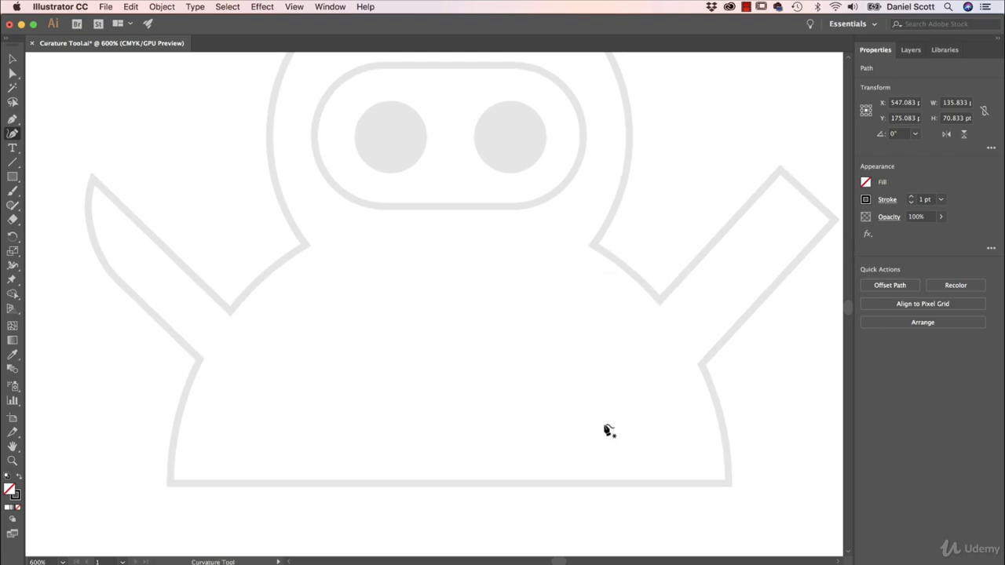
{"action": "scroll", "coordinate": [628, 251], "scroll_direction": "up", "scroll_amount": 3}
{"action": "scroll", "coordinate": [628, 251], "scroll_direction": "right", "scroll_amount": 3}
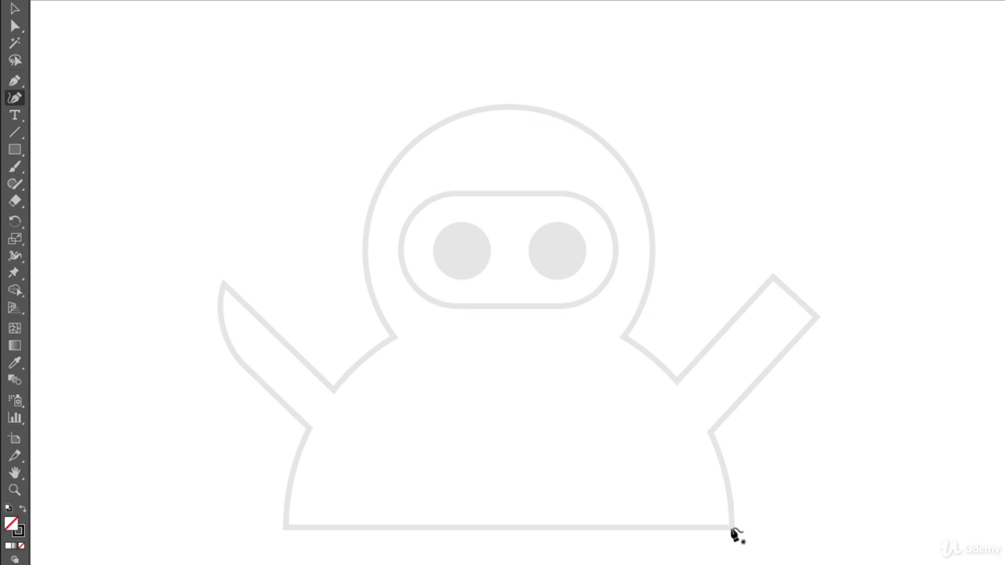
{"action": "left_click", "coordinate": [724, 474]}
{"action": "left_click", "coordinate": [711, 433]}
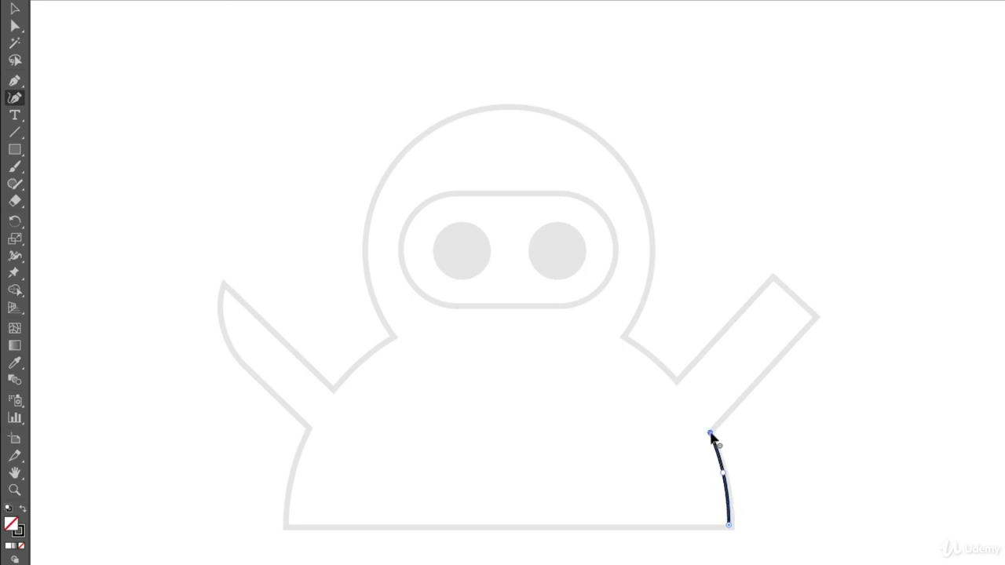
{"action": "left_click", "coordinate": [815, 318]}
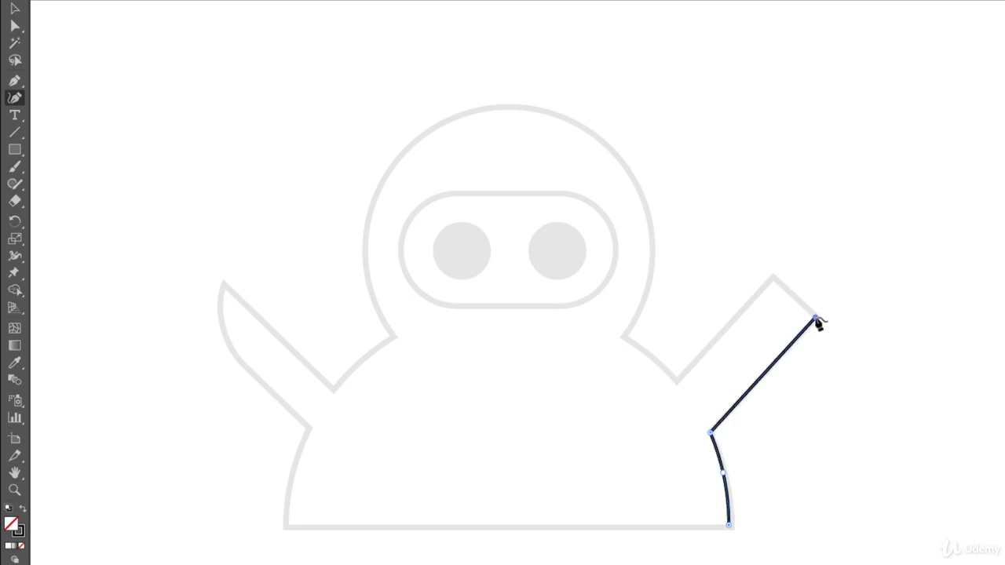
{"action": "left_click", "coordinate": [773, 278]}
{"action": "left_click", "coordinate": [677, 382]}
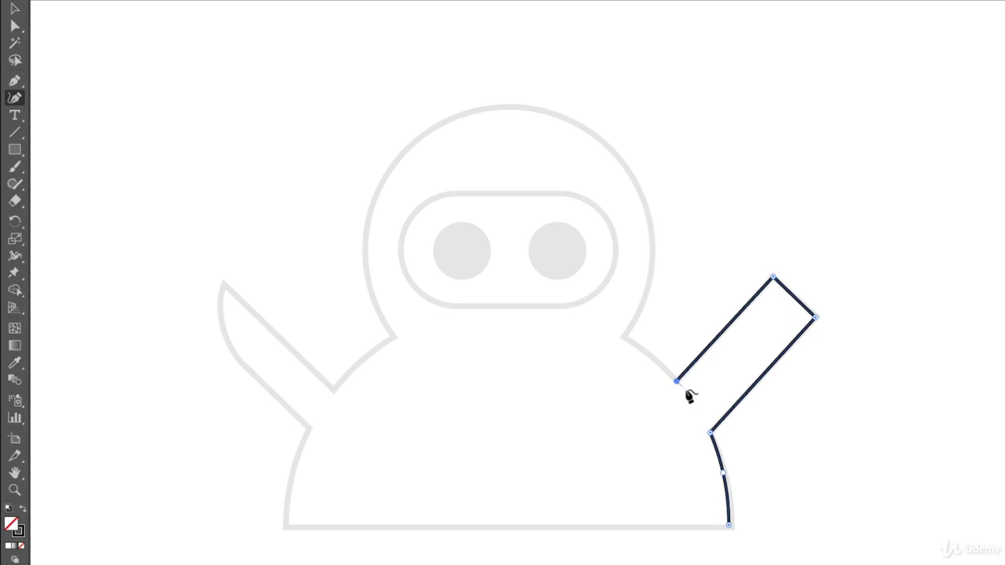
- Trace the curved right shoulder and the round head to the left neck corner, with corners at the neck and smooth points along the curves
{"action": "left_click", "coordinate": [649, 354]}
{"action": "left_click", "coordinate": [622, 336]}
{"action": "left_click", "coordinate": [651, 246]}
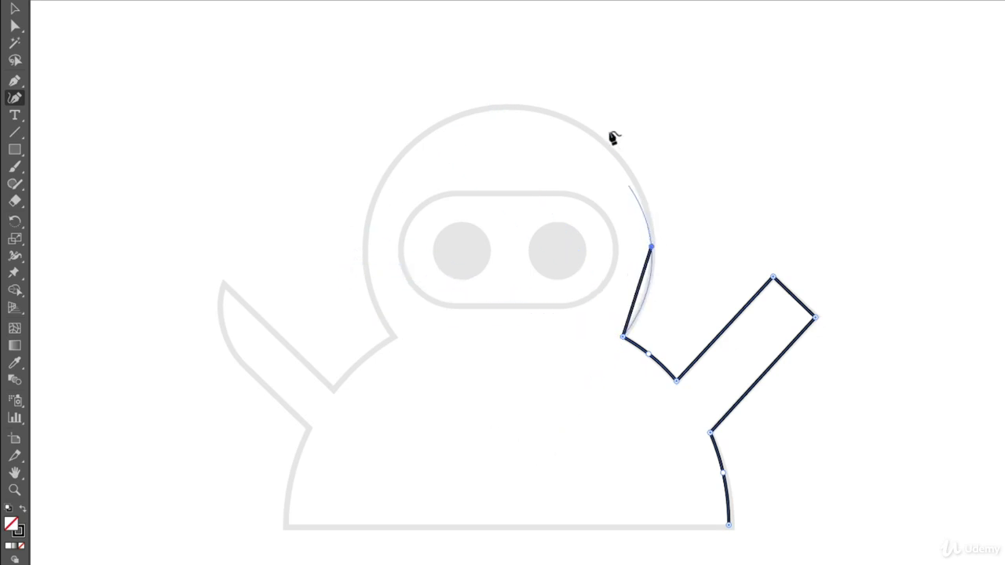
{"action": "left_click", "coordinate": [504, 107]}
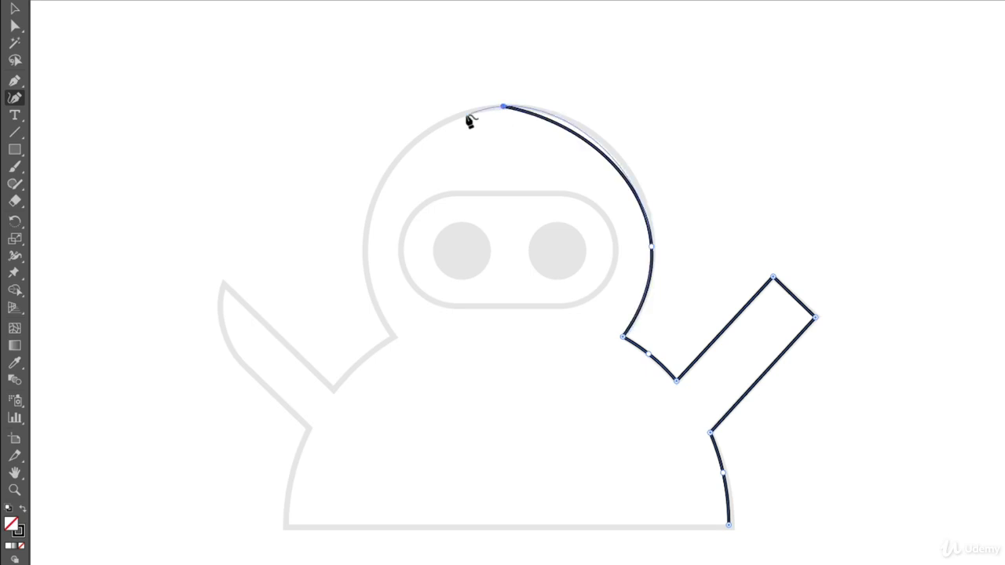
{"action": "left_click", "coordinate": [365, 250]}
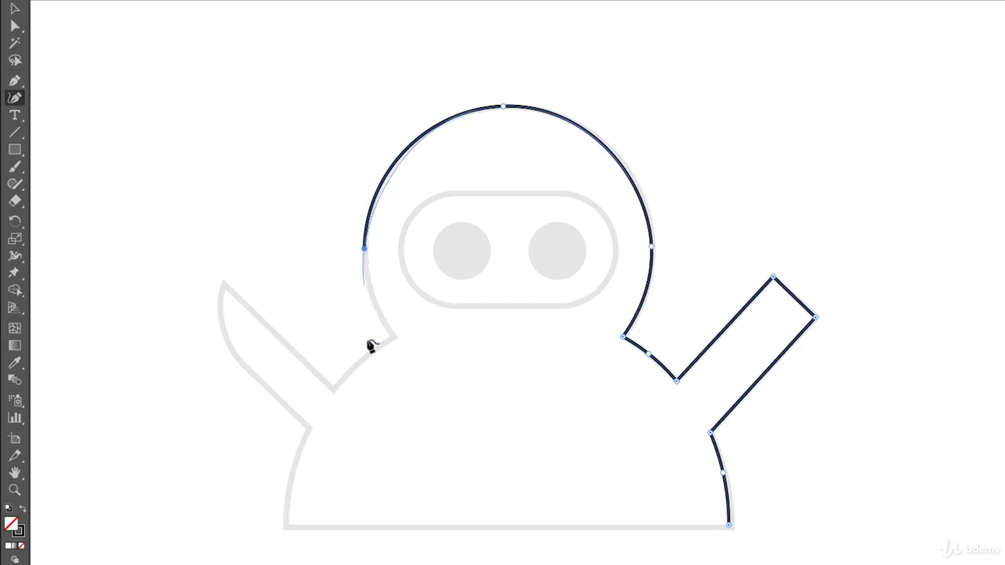
{"action": "left_click", "coordinate": [394, 335]}
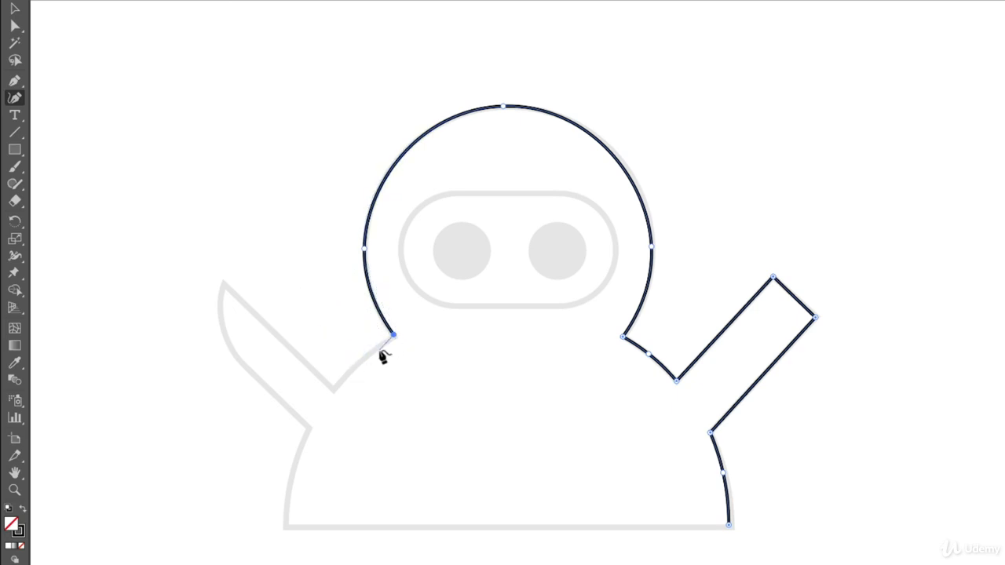
- Trace the left shoulder curve and the pointed left arm down to the armpit, with smooth points on the curves and corners elsewhere
{"action": "left_click", "coordinate": [360, 356]}
{"action": "left_click", "coordinate": [333, 391]}
{"action": "left_click", "coordinate": [224, 280]}
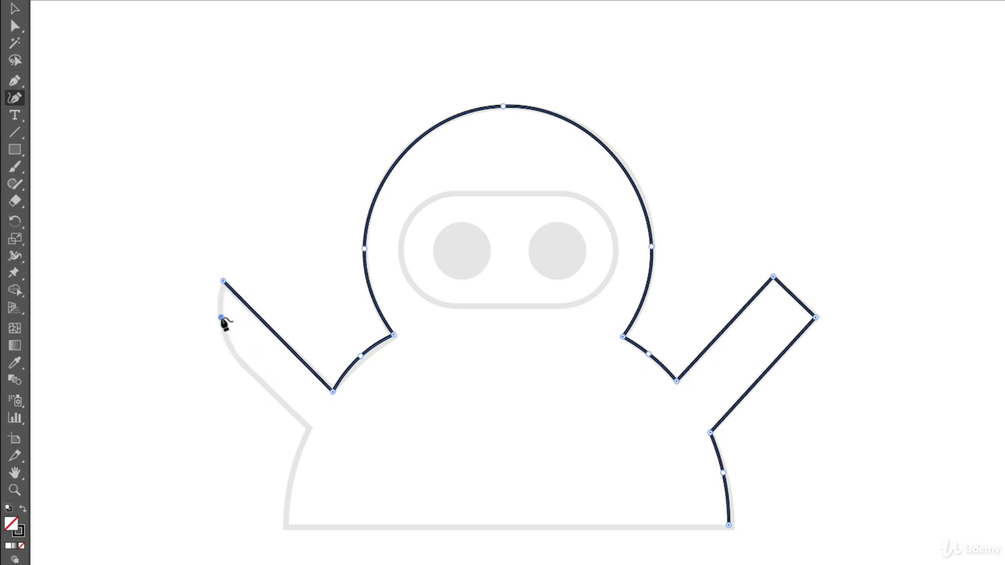
{"action": "left_click", "coordinate": [222, 318]}
{"action": "left_click", "coordinate": [245, 368]}
{"action": "left_click", "coordinate": [308, 427]}
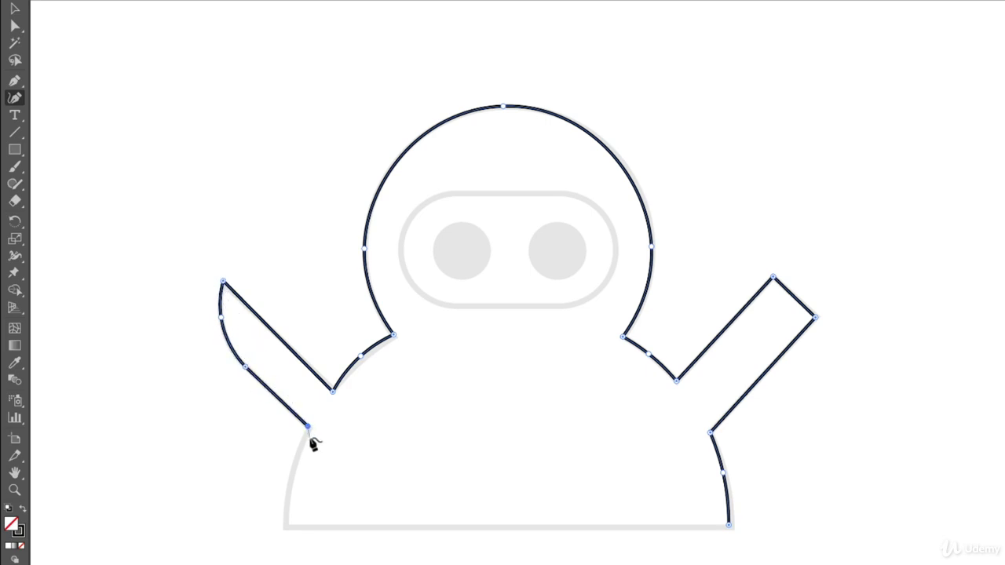
- Trace the body's curved left side to the base corner and close the outline with a straight bottom edge
{"action": "left_click", "coordinate": [290, 475]}
{"action": "left_click", "coordinate": [286, 528]}
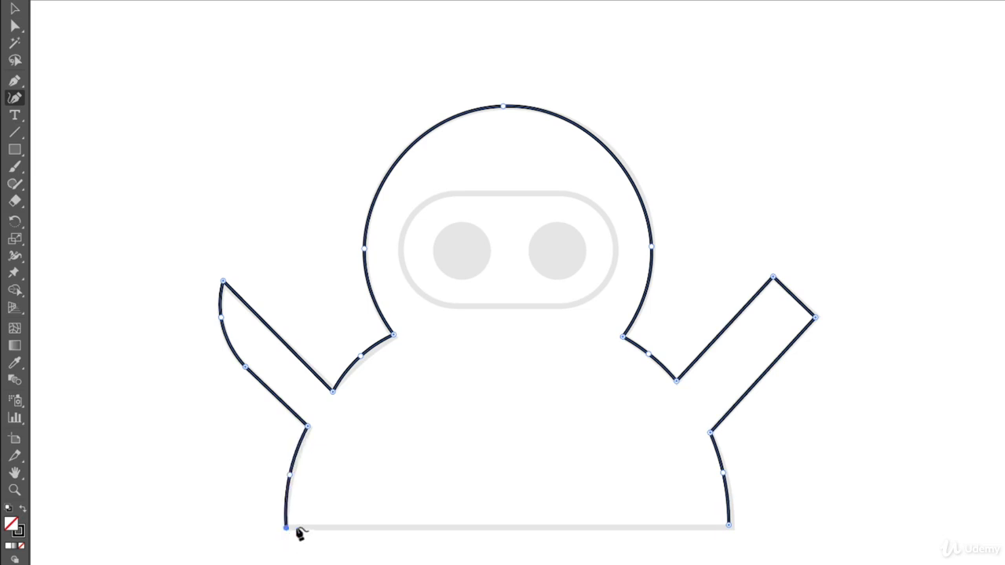
{"action": "left_click", "coordinate": [729, 527]}
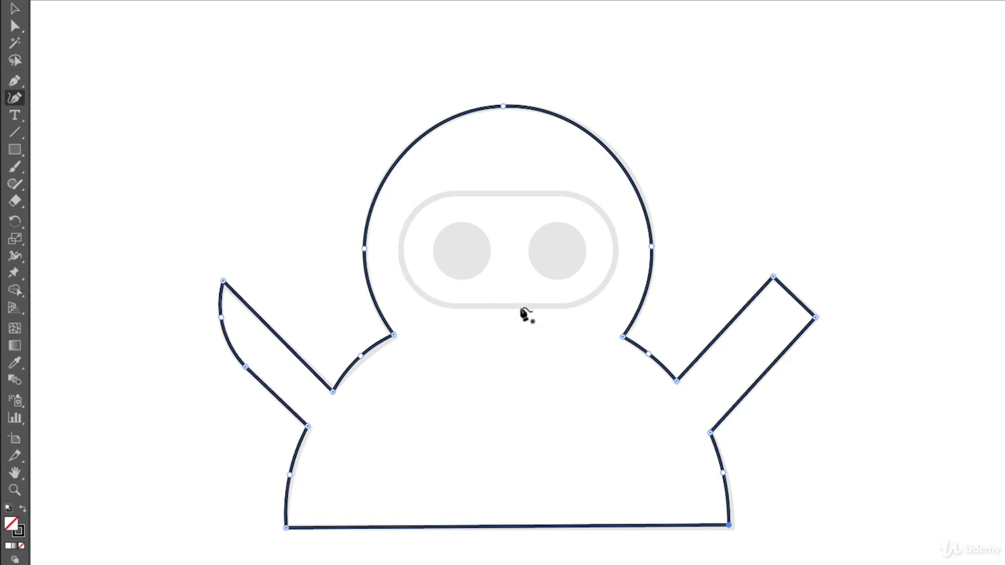
- Trace the figure's right eye as a closed circle with four smooth Curvature points
{"action": "left_click", "coordinate": [558, 222]}
{"action": "left_click", "coordinate": [584, 248]}
{"action": "left_click", "coordinate": [557, 278]}
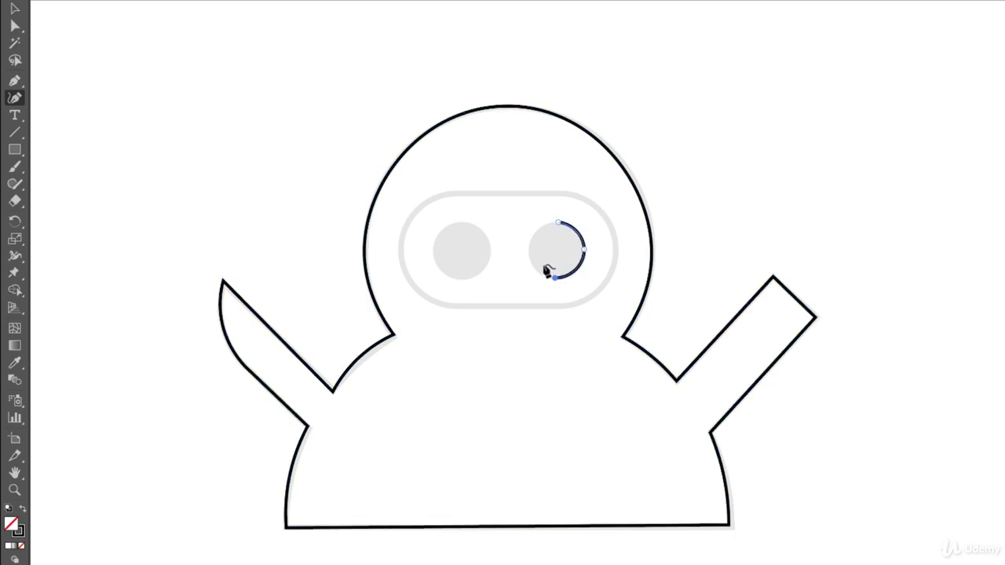
{"action": "left_click", "coordinate": [530, 250]}
{"action": "left_click", "coordinate": [557, 223]}
- Trace the figure's left eye as a closed circle with four smooth Curvature points
{"action": "left_click", "coordinate": [460, 223]}
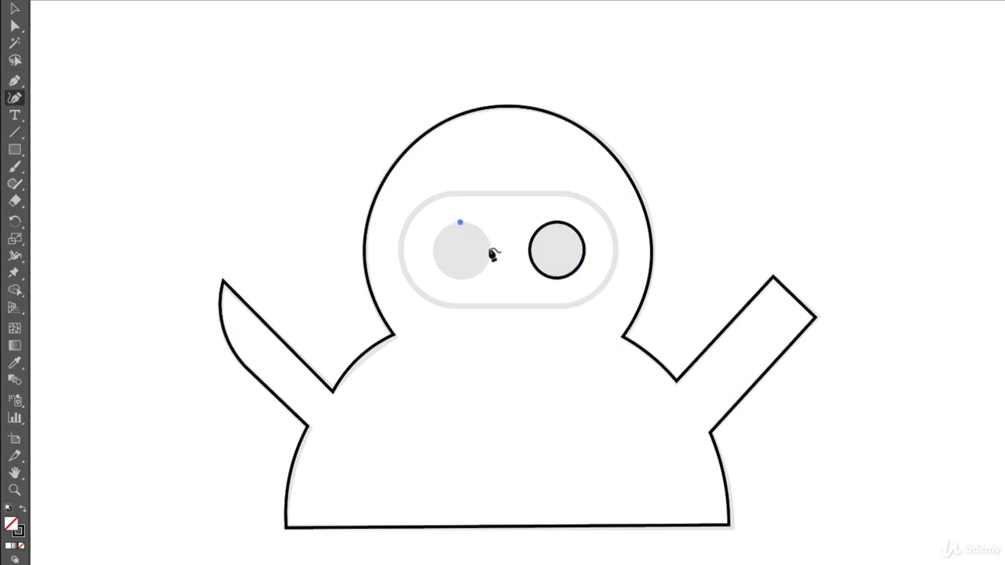
{"action": "left_click", "coordinate": [489, 250]}
{"action": "left_click", "coordinate": [462, 279]}
{"action": "left_click", "coordinate": [434, 249]}
{"action": "left_click", "coordinate": [460, 223]}
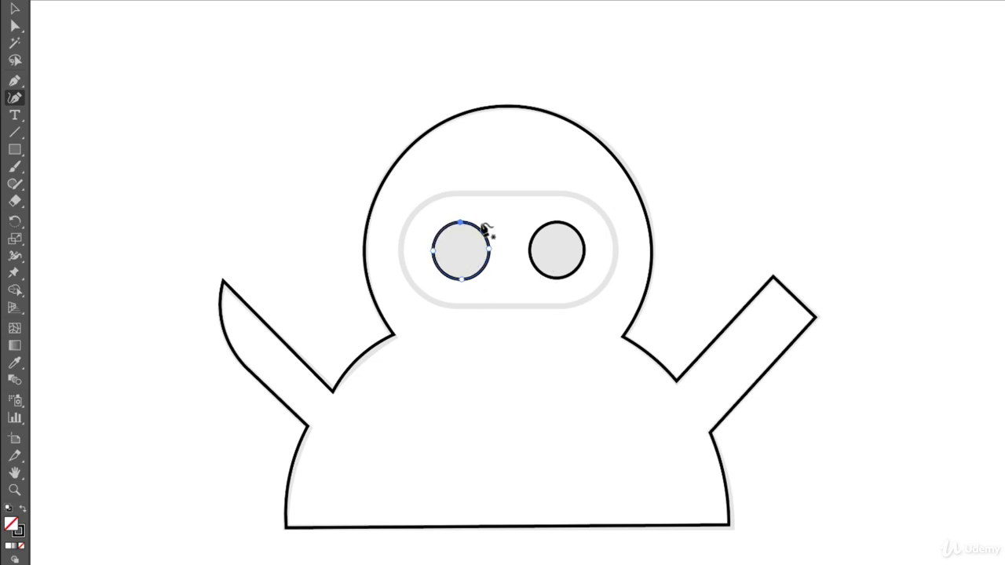
- Trace the rounded eye opening with corner points ending its straight edges and a smooth point at each rounded end, close it, and deselect
{"action": "left_click", "coordinate": [613, 257]}
{"action": "left_click", "coordinate": [561, 192]}
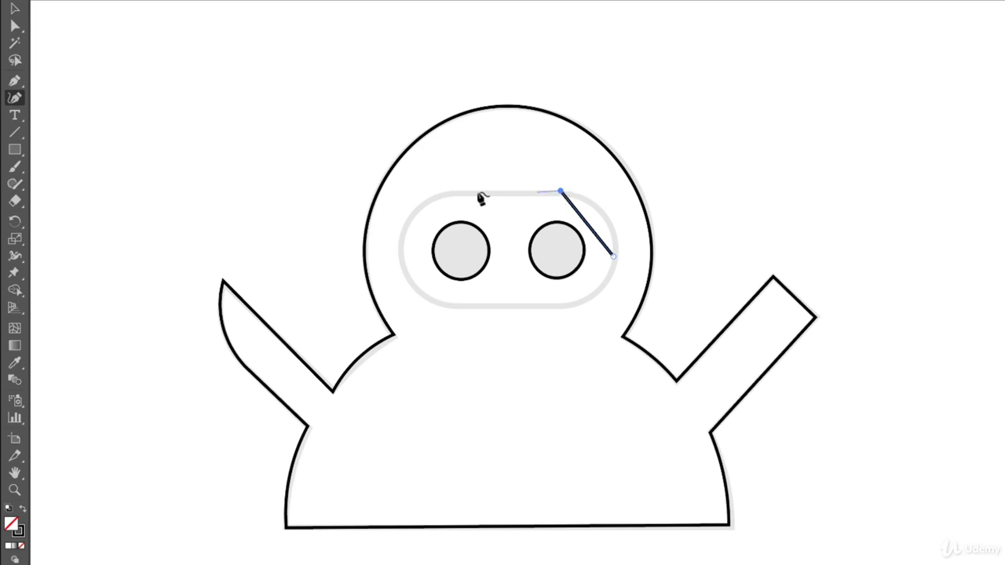
{"action": "left_click", "coordinate": [456, 191]}
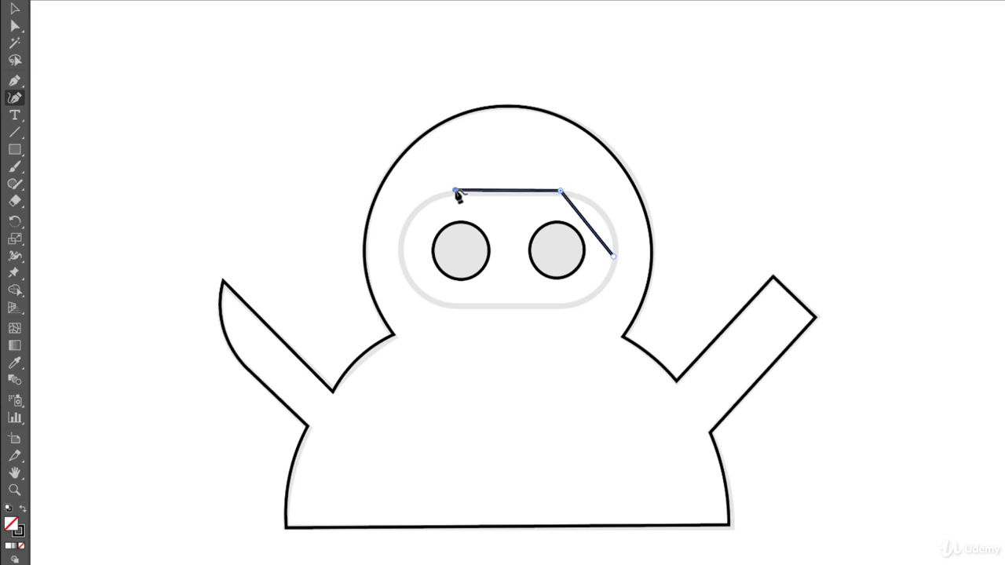
{"action": "left_click", "coordinate": [401, 254]}
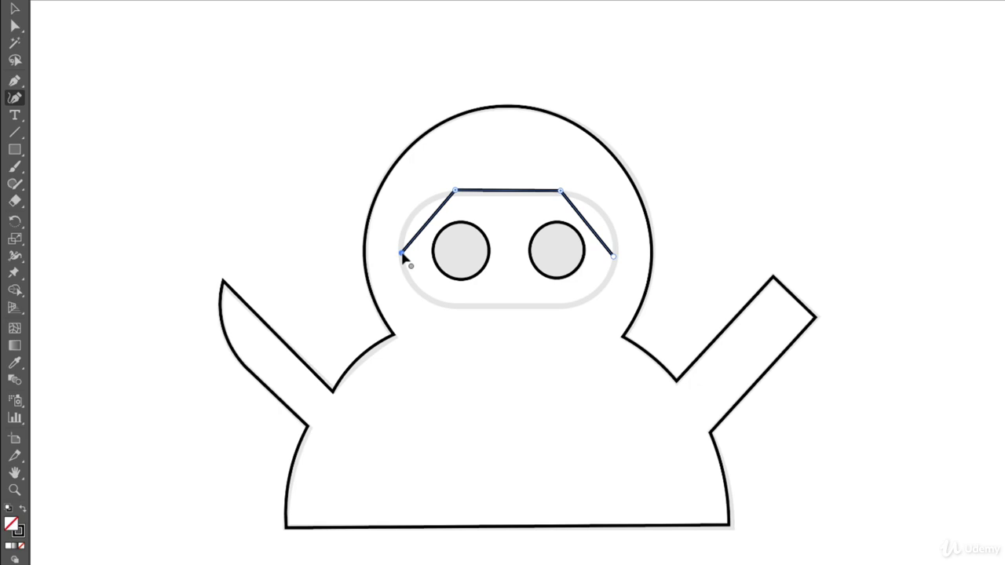
{"action": "left_click", "coordinate": [455, 305]}
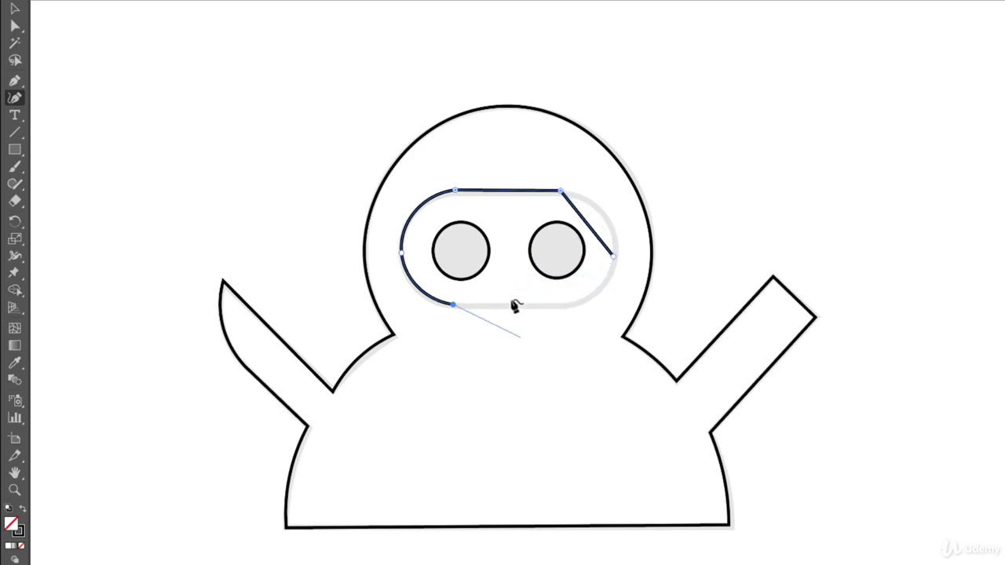
{"action": "left_click", "coordinate": [566, 306]}
{"action": "left_click", "coordinate": [614, 258]}
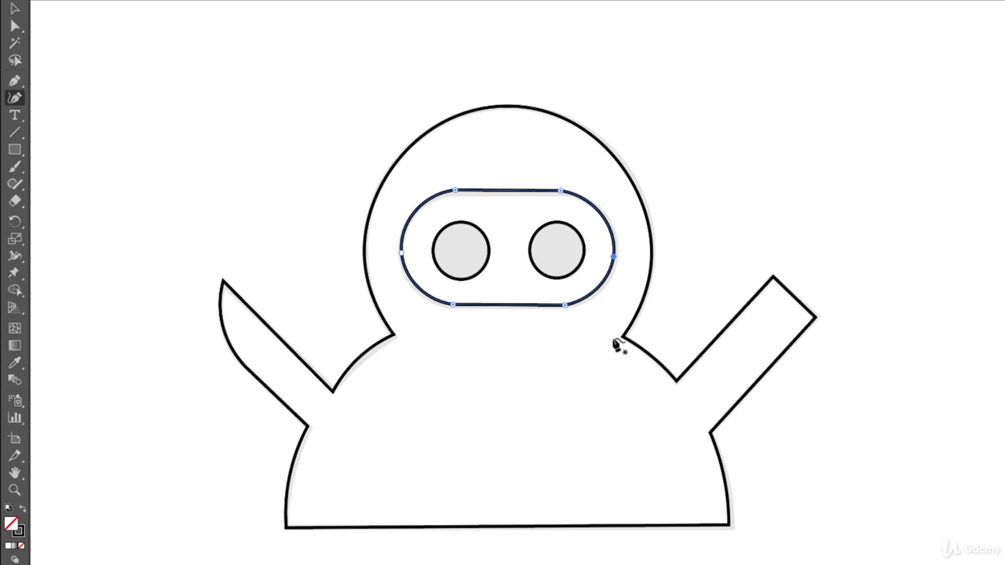
{"action": "key", "text": "v"}
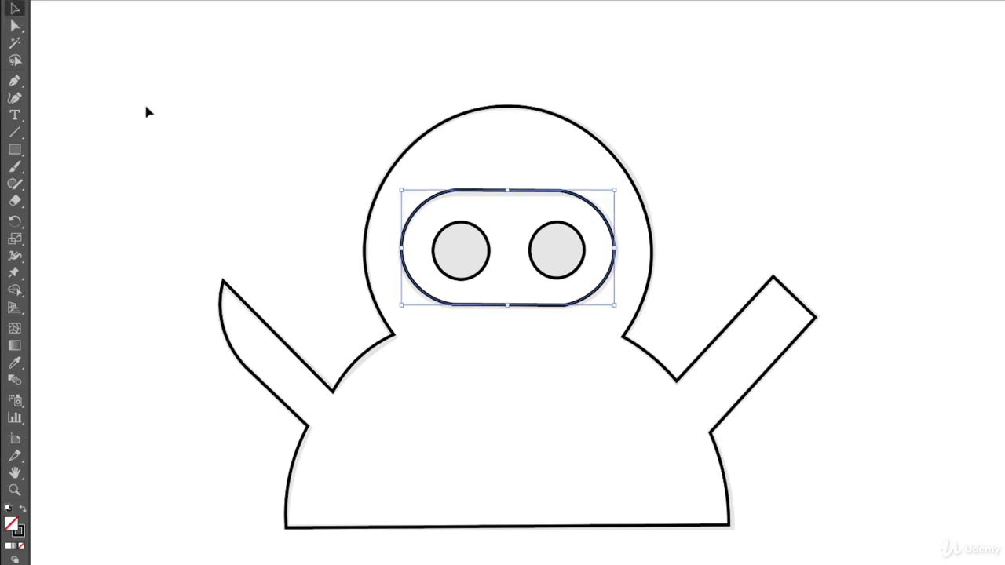
{"action": "left_click", "coordinate": [146, 112]}
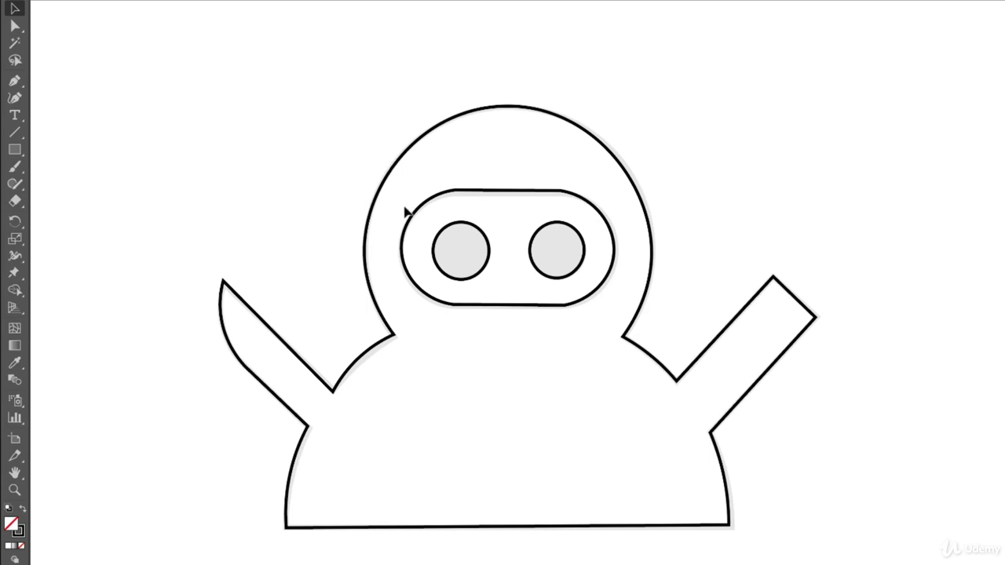
- Draw a trial rectangle in the empty area above the hooded figure's raised knife arm and fully round its corners into a pill shape
{"action": "left_click_drag", "start_coordinate": [14, 149], "coordinate": [73, 150]}
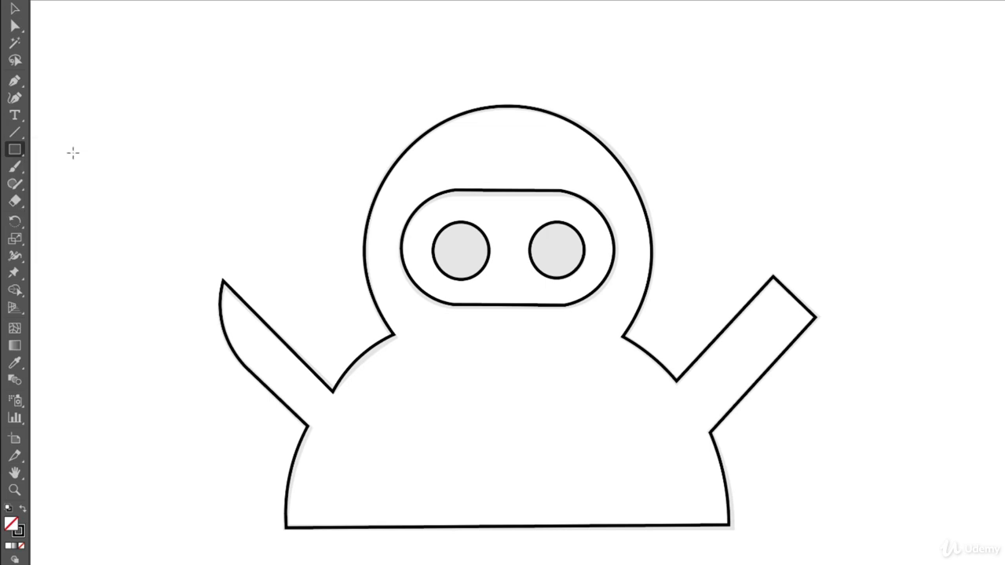
{"action": "left_click_drag", "start_coordinate": [122, 61], "coordinate": [358, 163]}
{"action": "left_click", "coordinate": [15, 10]}
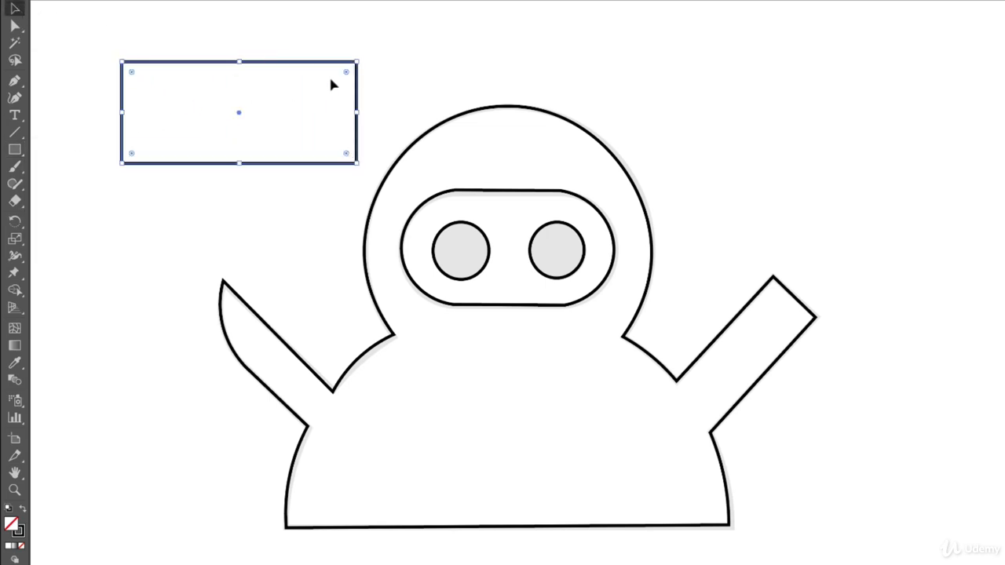
{"action": "left_click_drag", "start_coordinate": [348, 76], "coordinate": [188, 149]}
{"action": "left_click", "coordinate": [223, 221]}
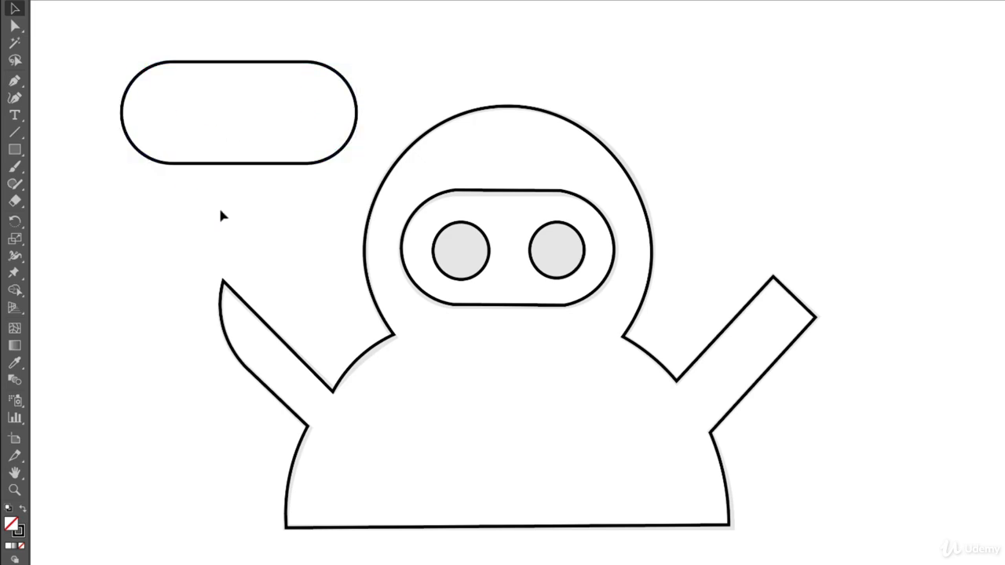
- Delete the trial pill shape beside the hooded figure
{"action": "left_click_drag", "start_coordinate": [220, 24], "coordinate": [287, 169]}
{"action": "key", "text": "Delete"}
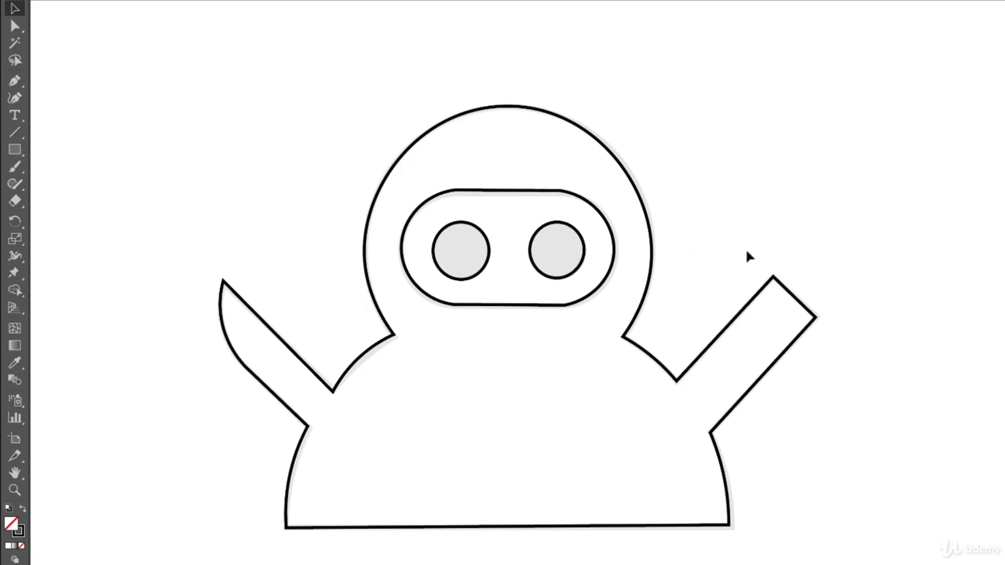
- Examine the untraced owl template, and review it together with the traced creature, crown and hooded figure on the artboard
{"action": "left_click_drag", "start_coordinate": [638, 326], "coordinate": [497, 288]}
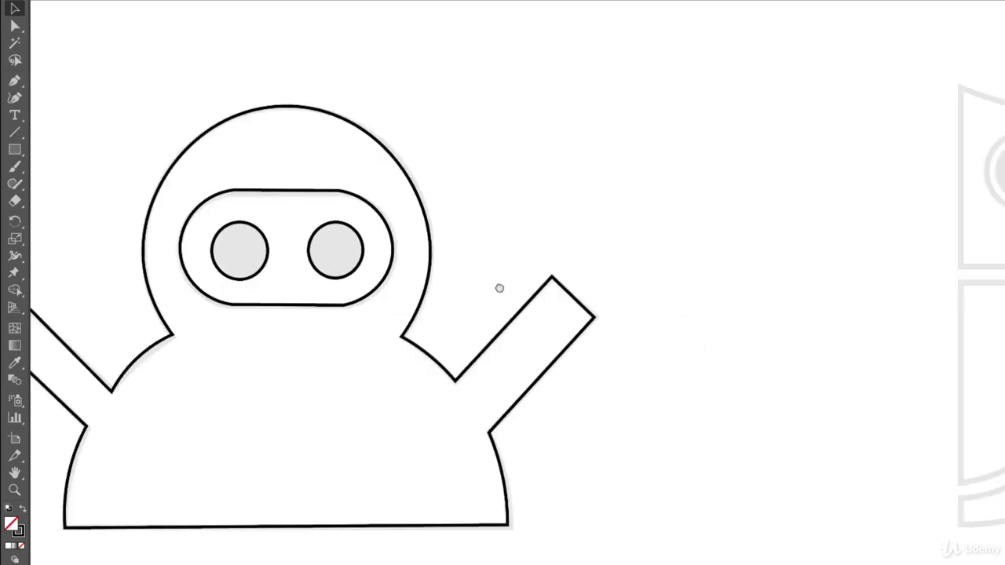
{"action": "mouse_move", "coordinate": [779, 291]}
{"action": "left_mouse_down"}
{"action": "mouse_move", "coordinate": [267, 292]}
{"action": "mouse_move", "coordinate": [372, 291]}
{"action": "left_mouse_up"}
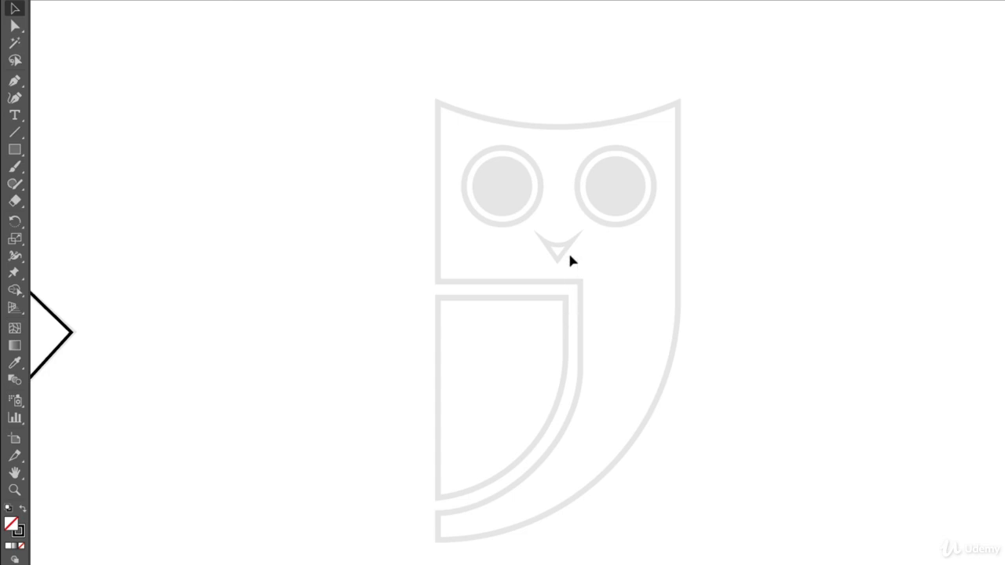
{"action": "key", "text": "ctrl+minus"}
{"action": "key", "text": "ctrl+minus"}
{"action": "key", "text": "ctrl+minus"}
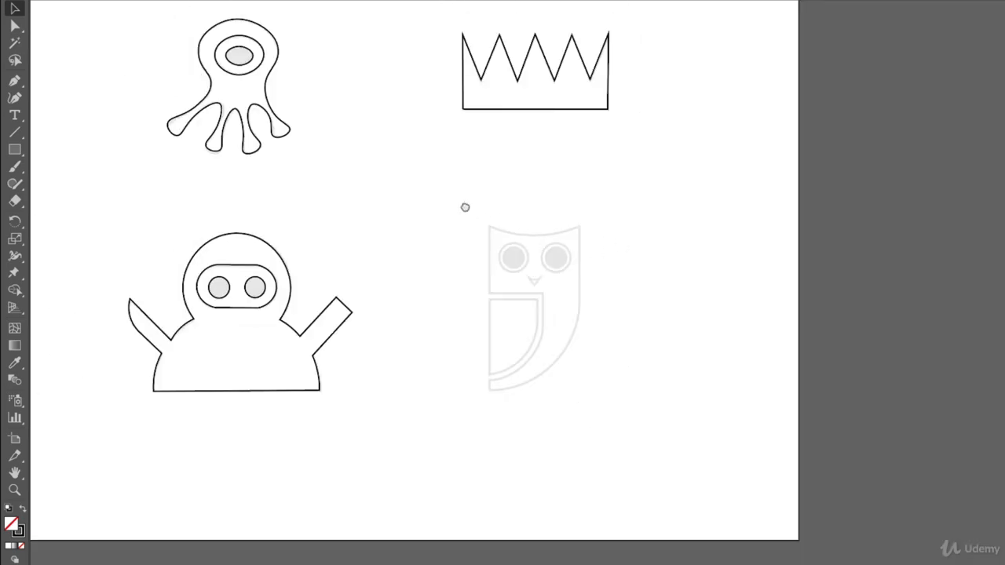
{"action": "left_click_drag", "start_coordinate": [464, 207], "coordinate": [553, 337]}
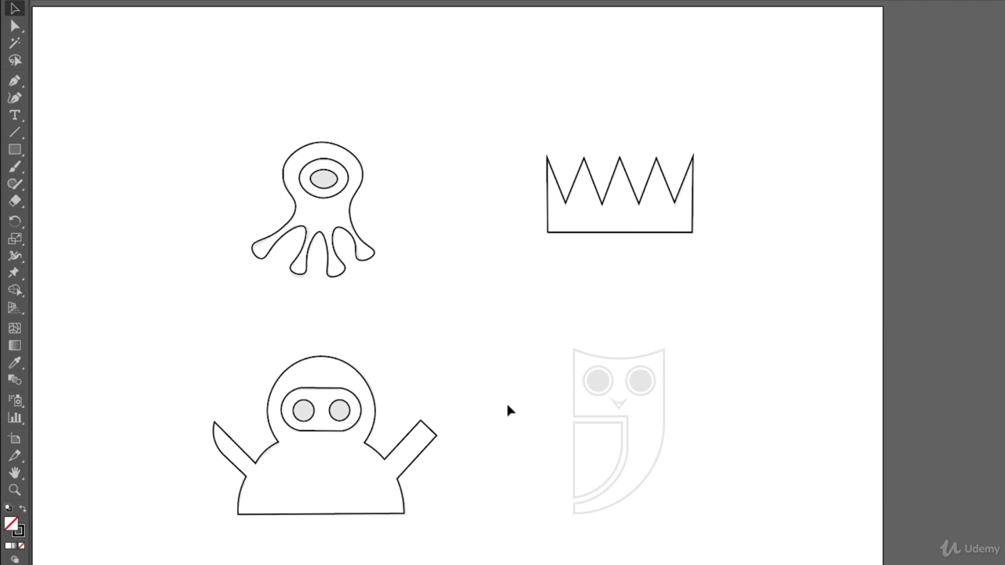